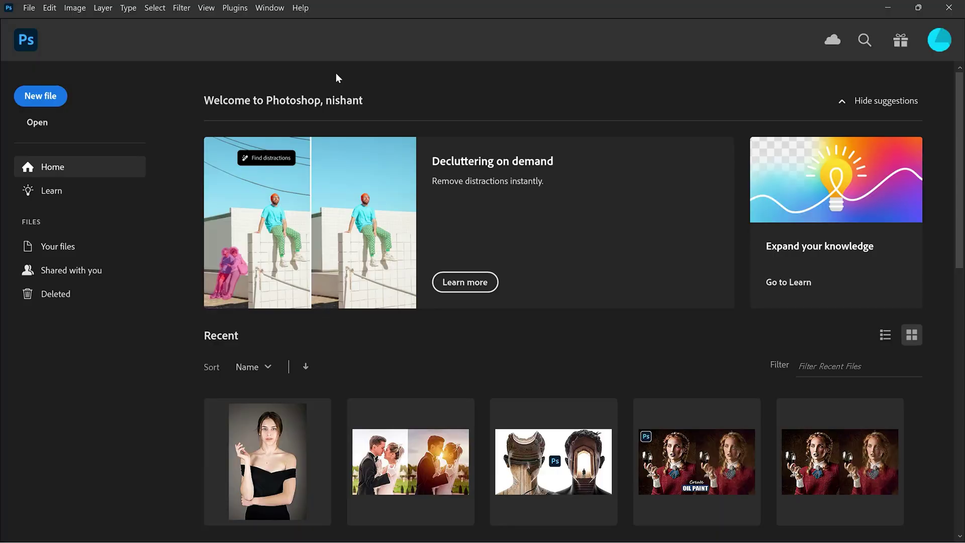
Create a new blank document from the Custom 1920 × 1080 px, 300 ppi preset.
left_click(40, 96)
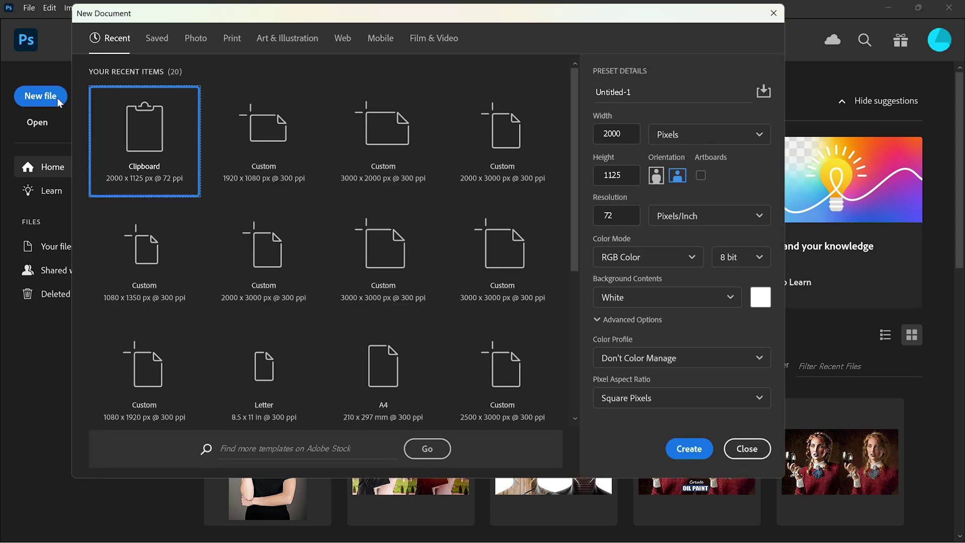
left_click(266, 148)
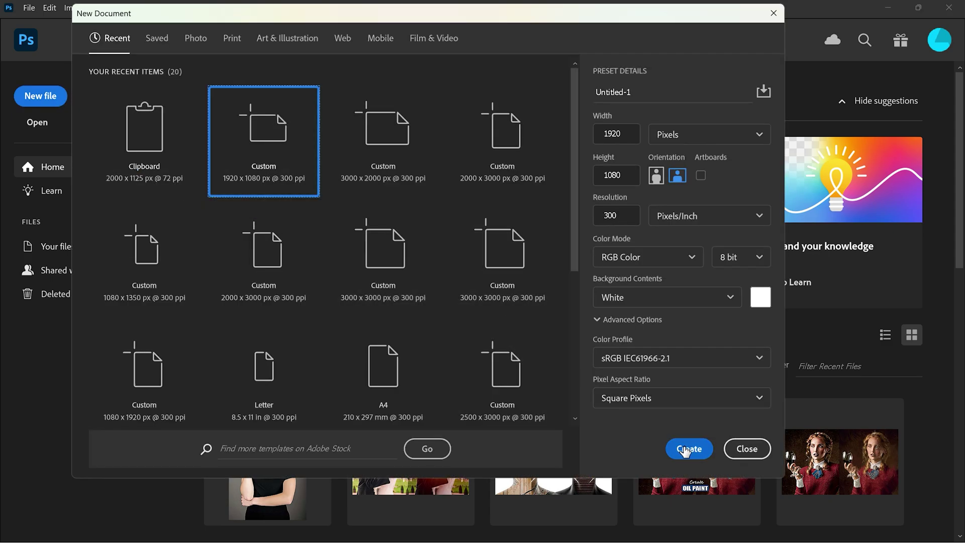
left_click(689, 448)
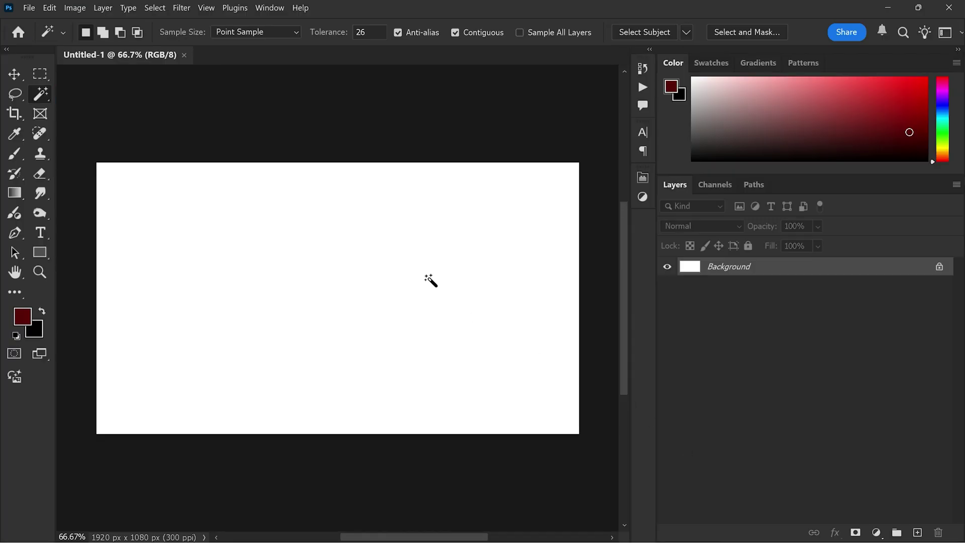
Place the squid game background photo as an embedded layer filling the canvas.
left_click(29, 8)
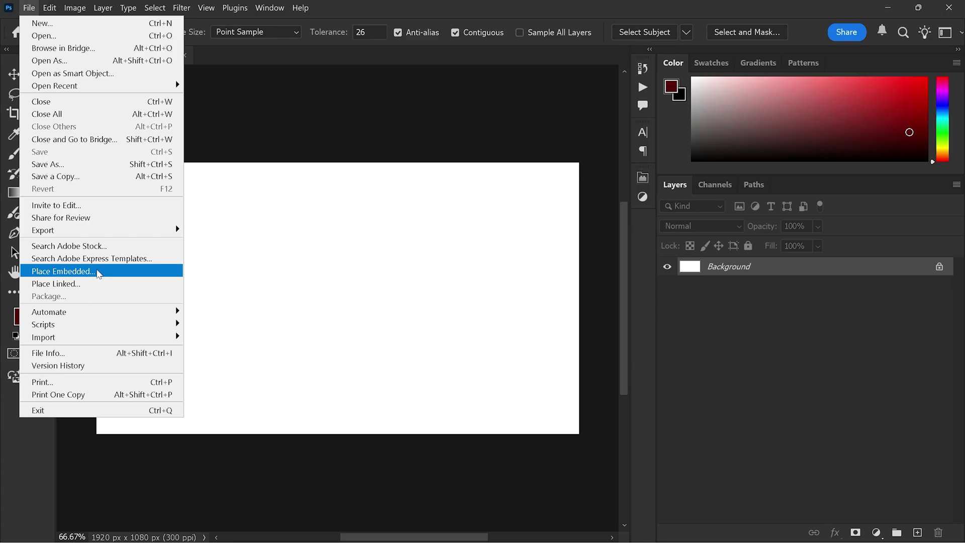
left_click(99, 272)
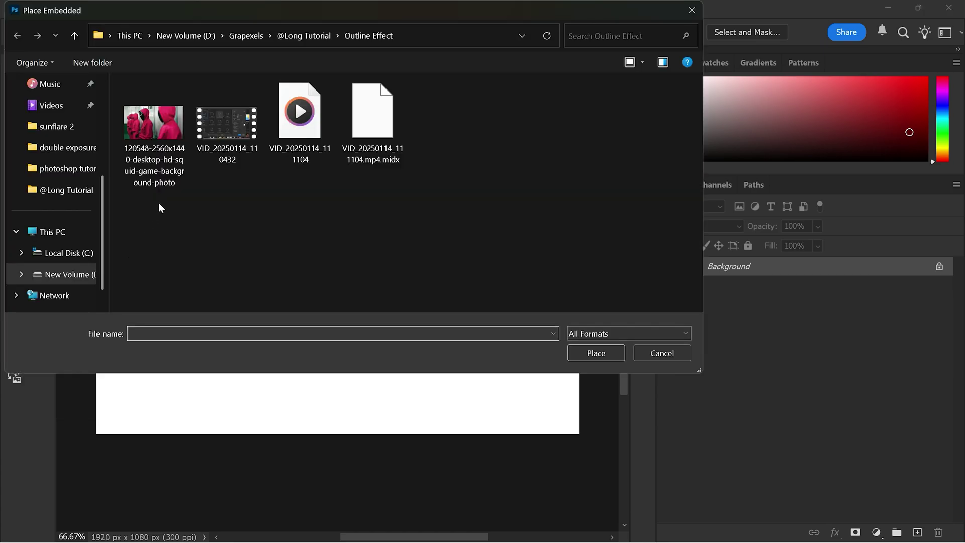
left_click(164, 136)
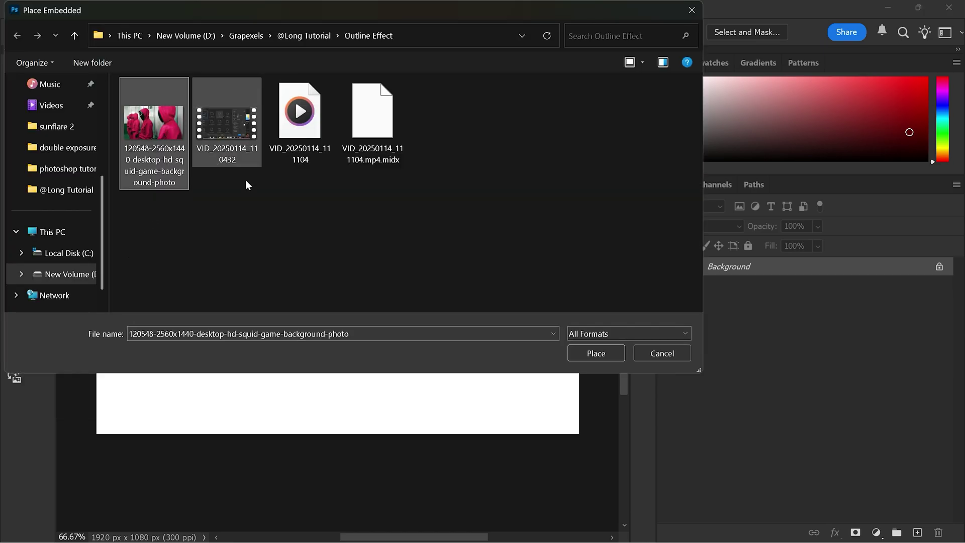
left_click(593, 352)
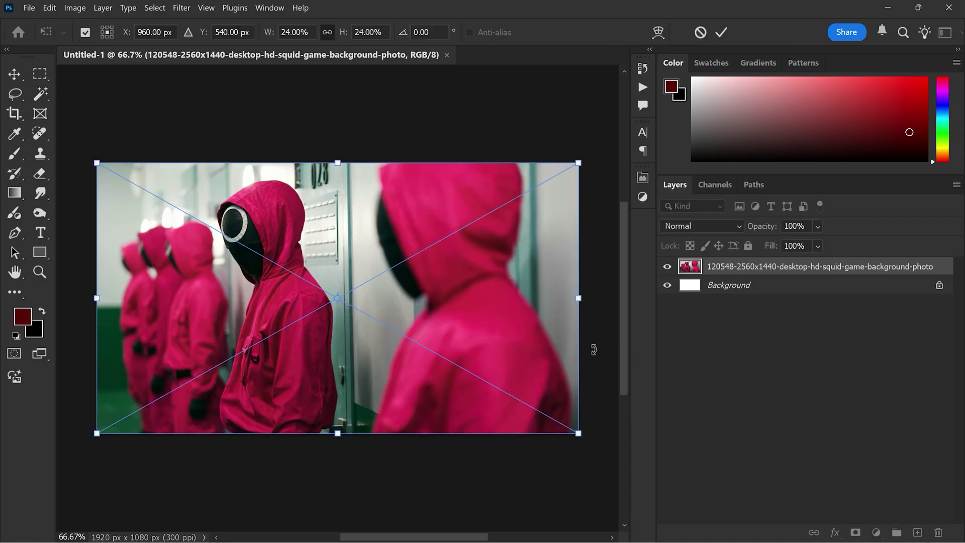
left_click(721, 31)
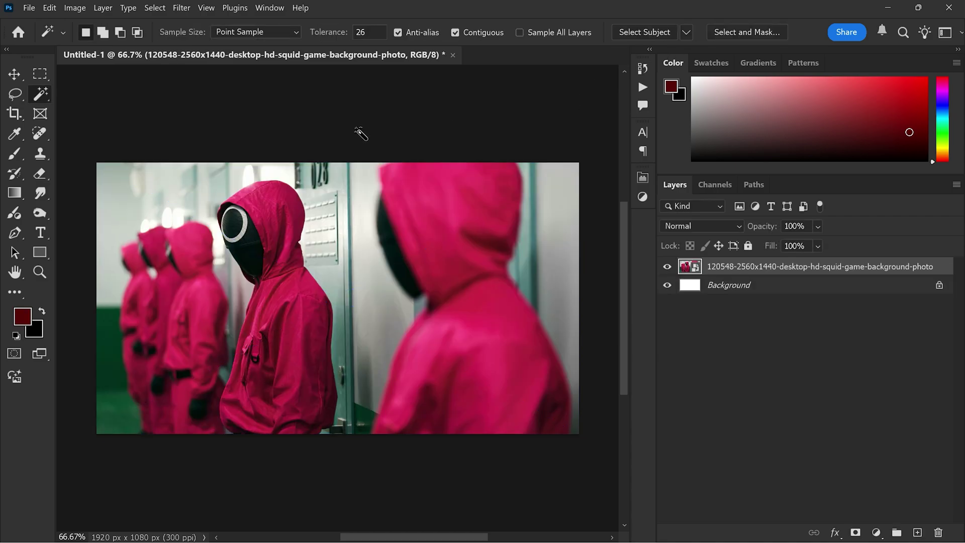
Select the front hooded guard with the Object Selection Tool and copy it to a new layer.
right_click(44, 98)
left_click(91, 94)
left_click(279, 231)
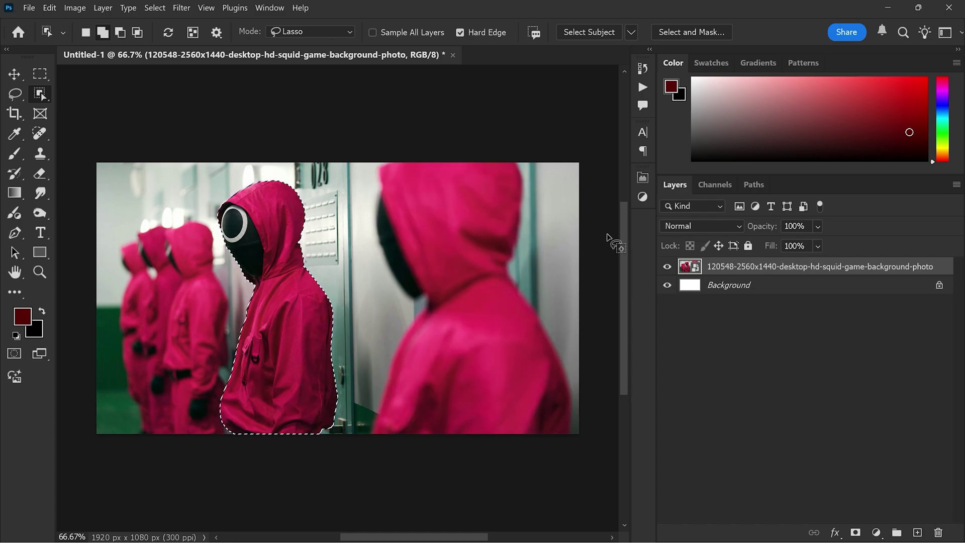
key("ctrl+j")
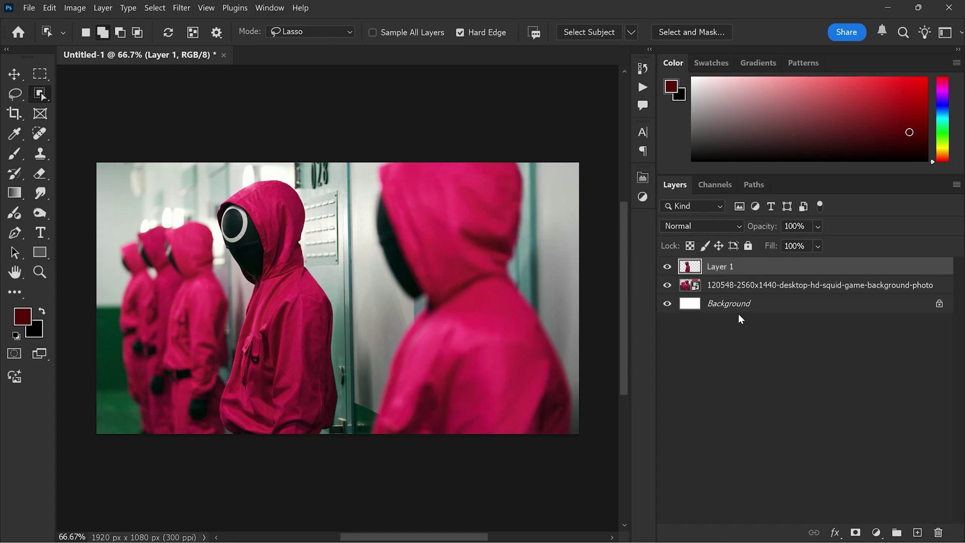
Delete the original photo layer and rename Layer 1 to 'subject'.
left_click(727, 285)
key("Delete")
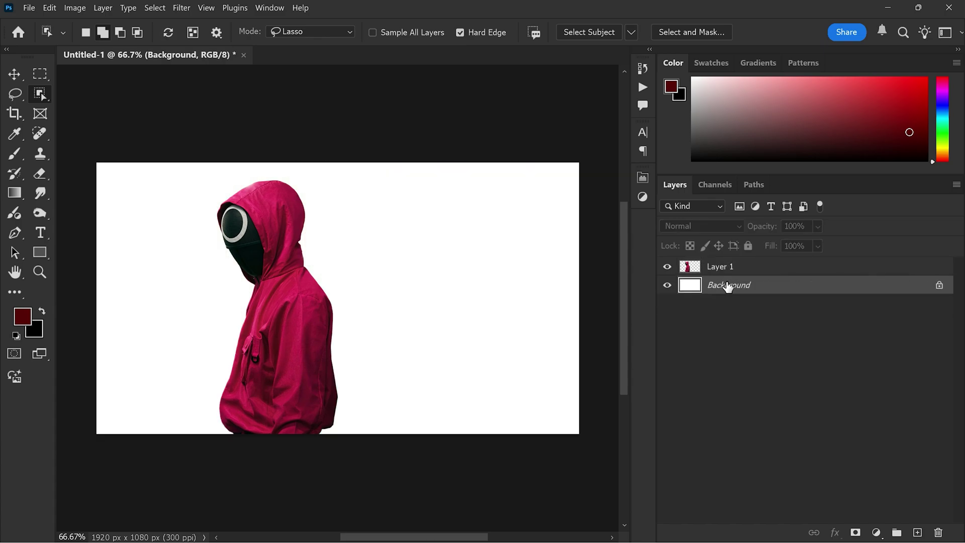
left_click(721, 267)
double_click(722, 267)
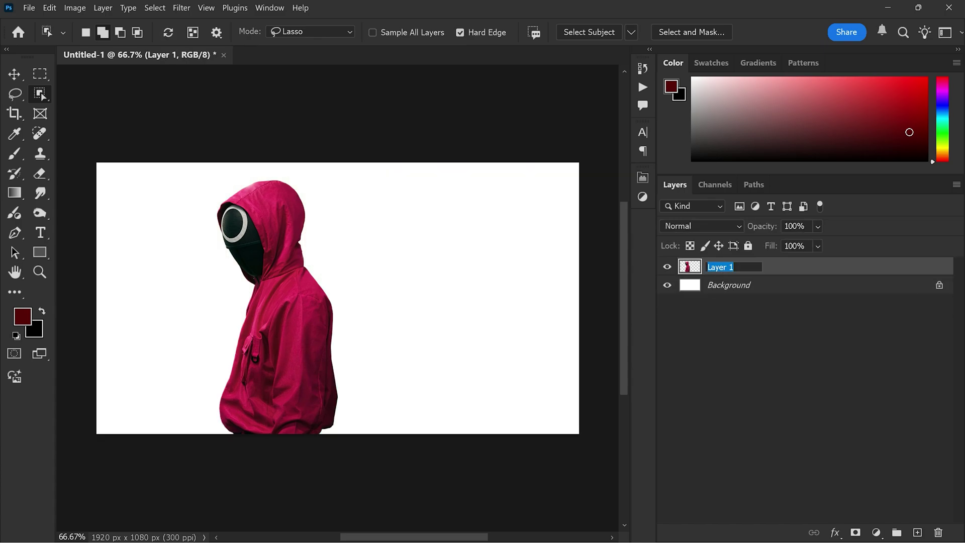
type("sub")
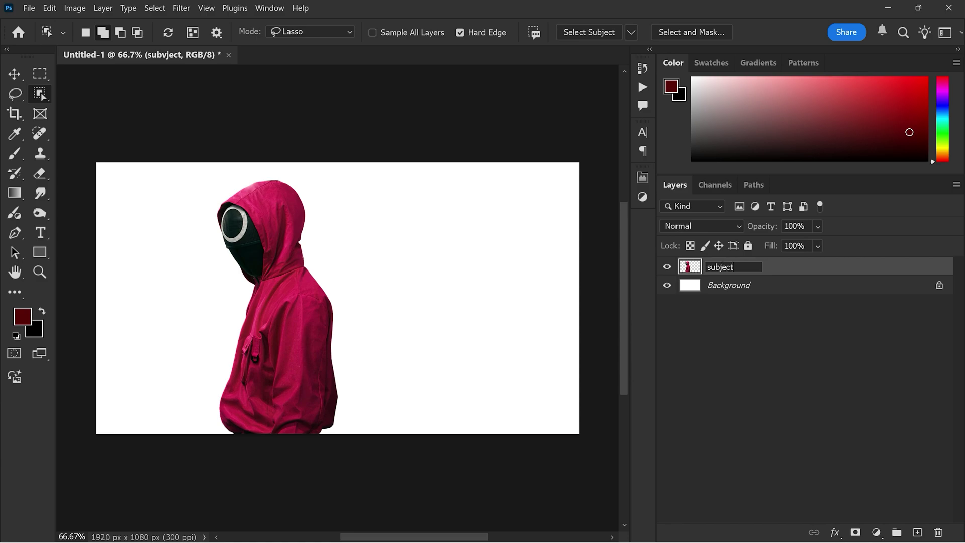
type("ject")
key("Return")
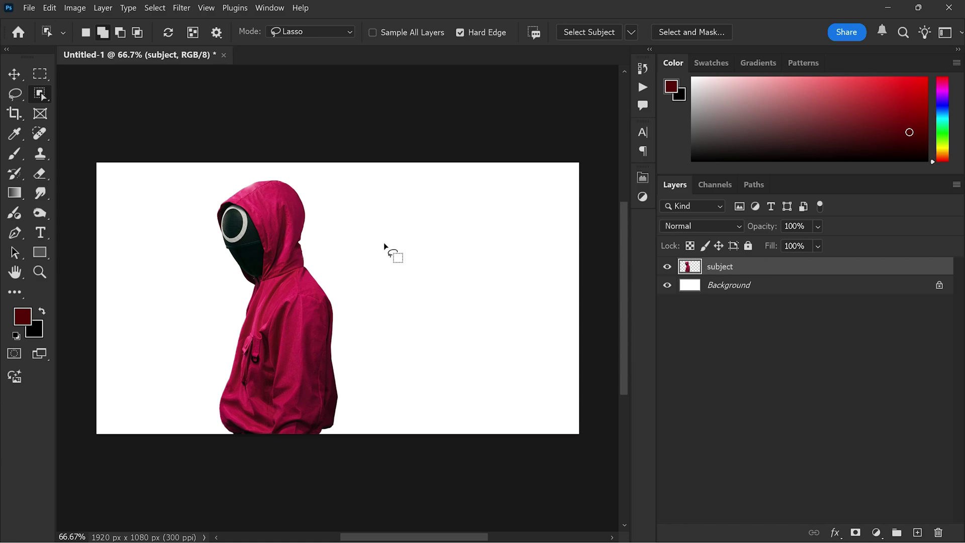
Add a dark grey Solid Color fill layer just above the Background.
left_click(713, 287)
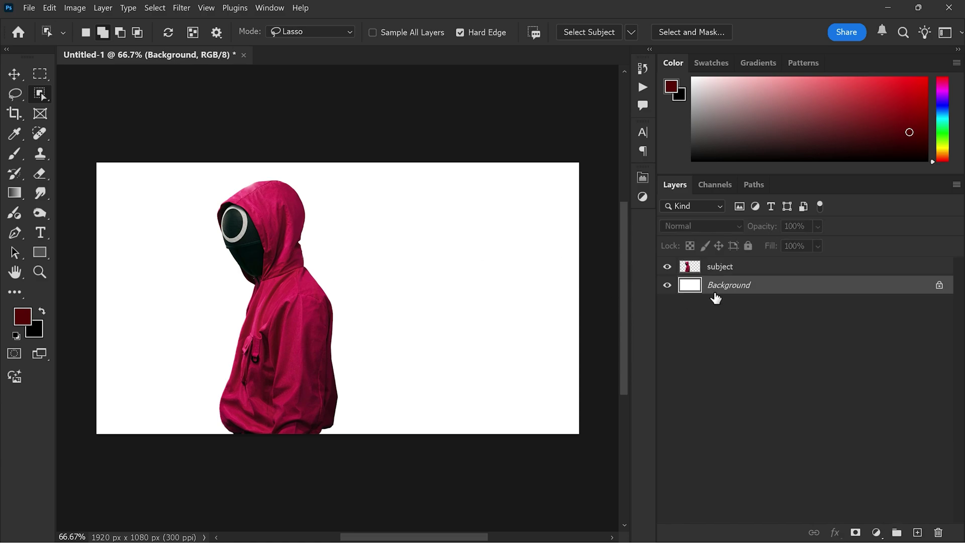
left_click(877, 533)
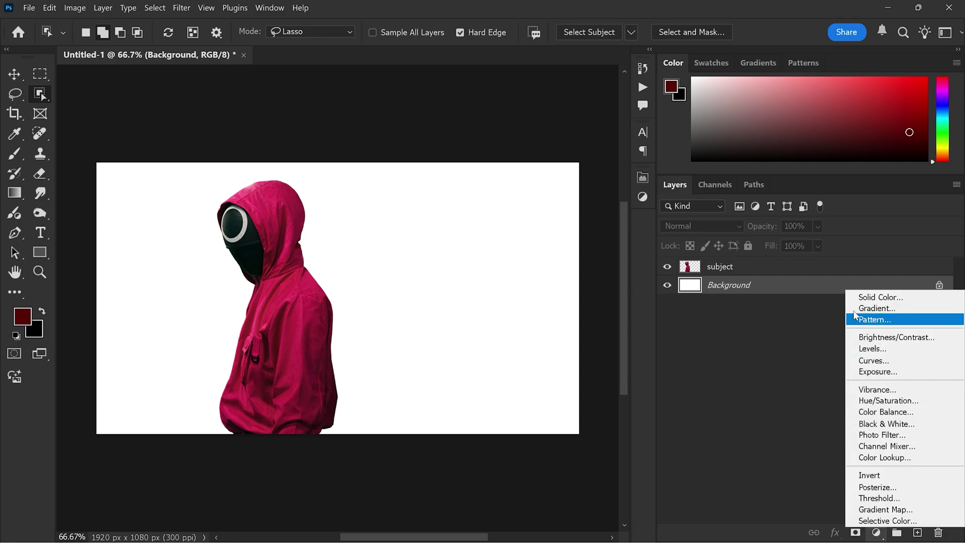
left_click(861, 297)
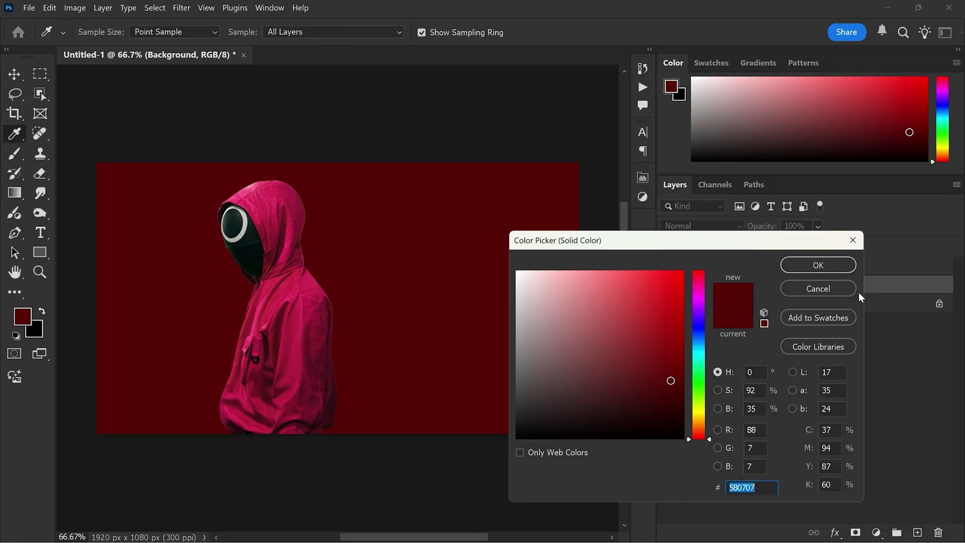
left_click_drag(564, 399, 504, 394)
left_click(802, 269)
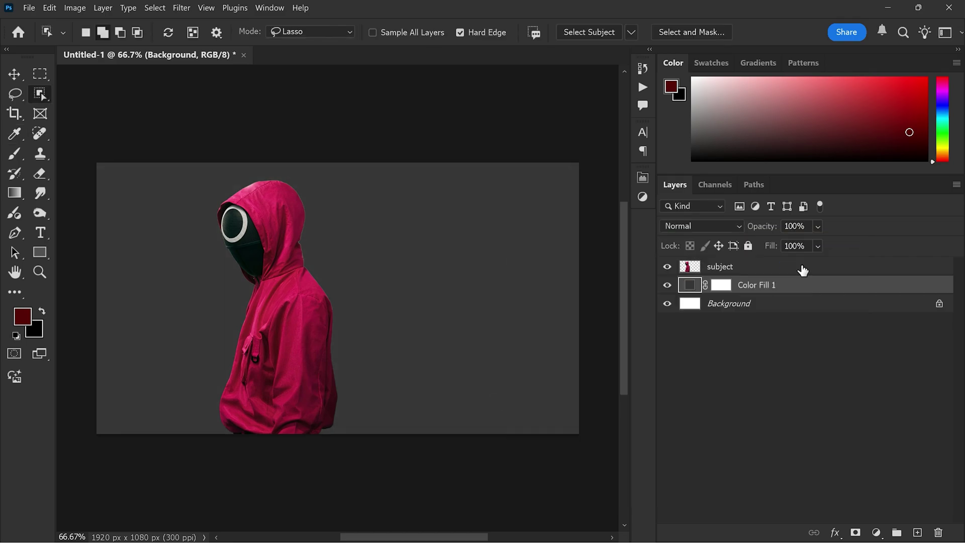
Move the subject layer's hooded guard to the right.
left_click(761, 267)
key("v")
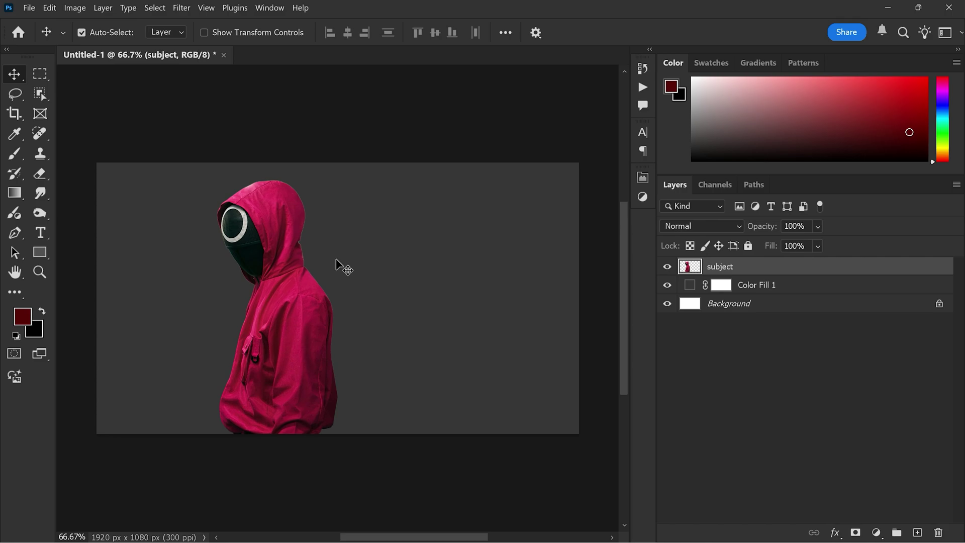
left_click_drag(295, 281, 360, 287)
Copy the Squid Game logo image from the Chrome search results.
key("super")
mouse_move(550, 528)
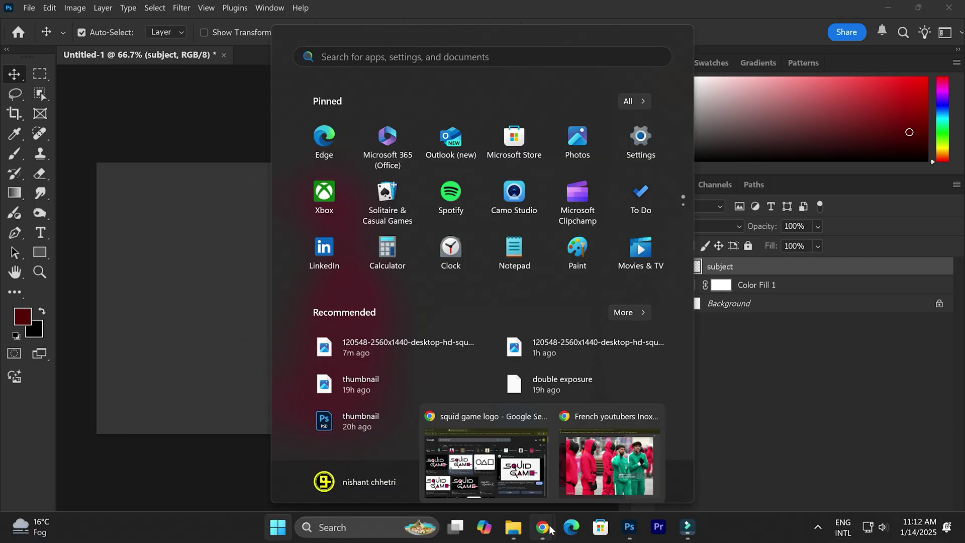
left_click(533, 452)
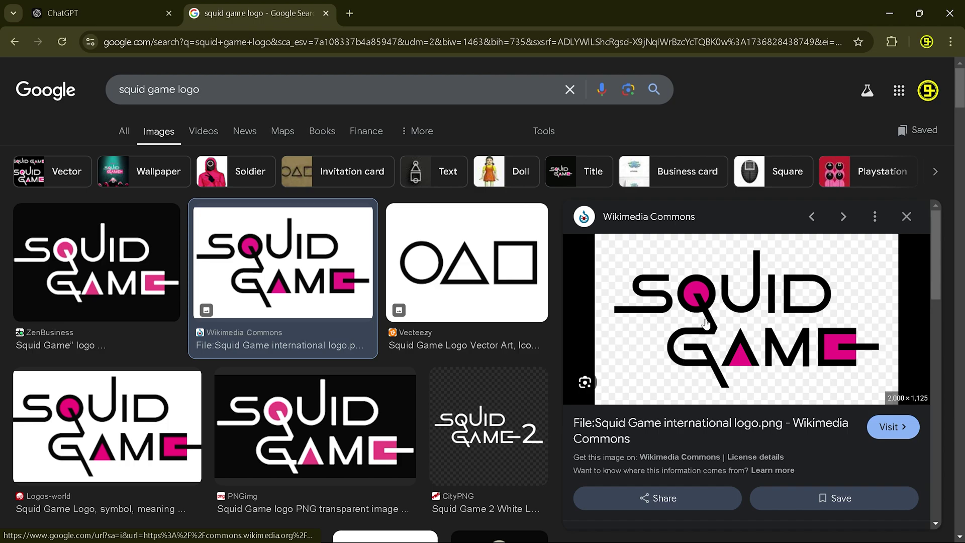
right_click(742, 305)
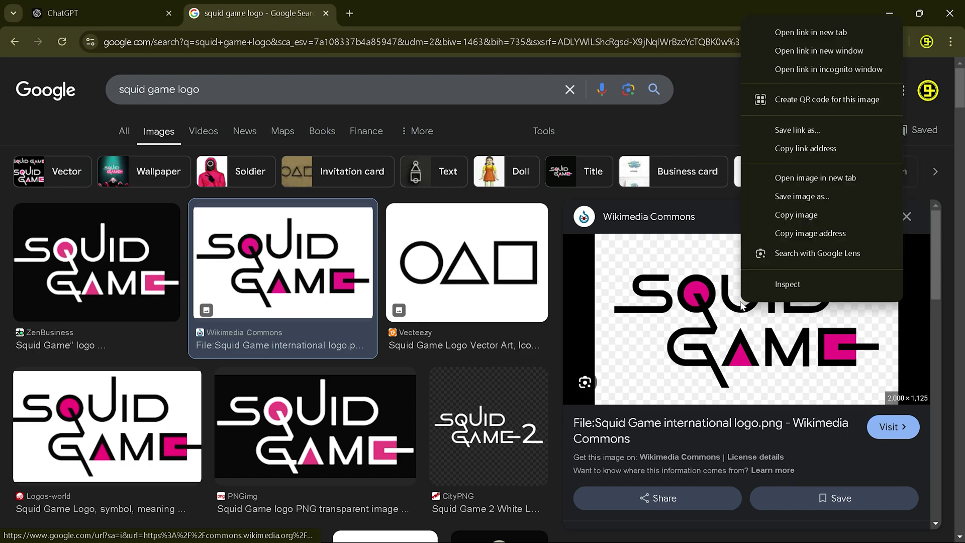
left_click(790, 212)
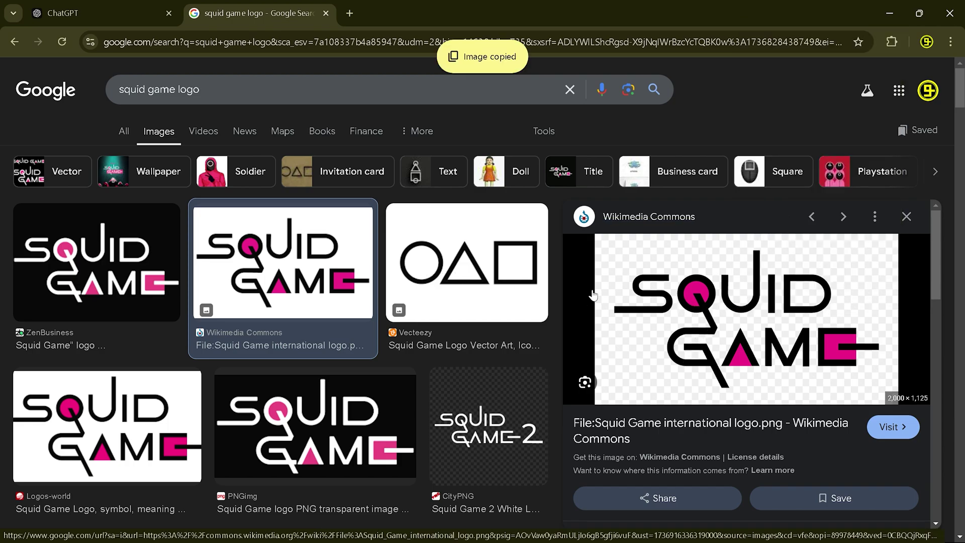
key("super")
Paste the copied SQUID GAME logo into the poster as Layer 1.
left_click(628, 530)
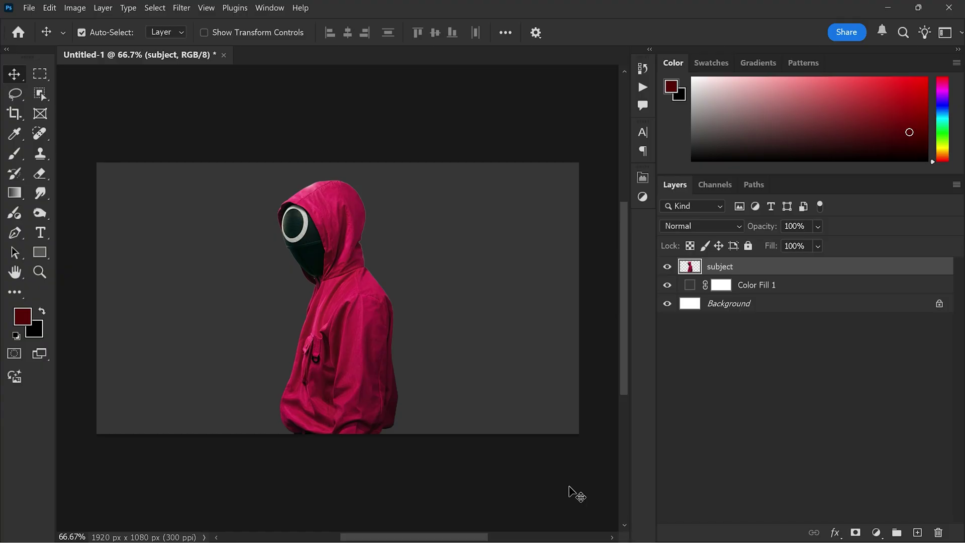
key("ctrl+v")
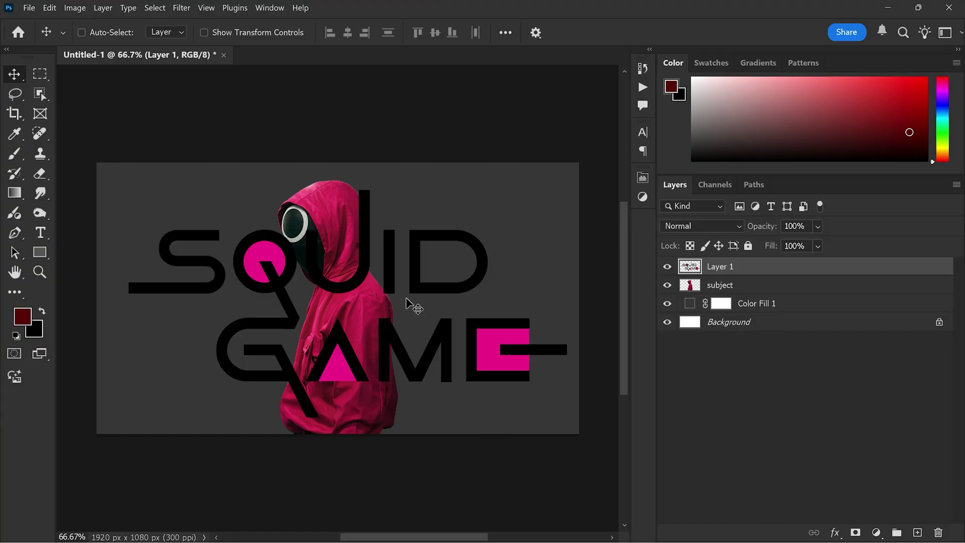
key("ctrl")
left_click(41, 94)
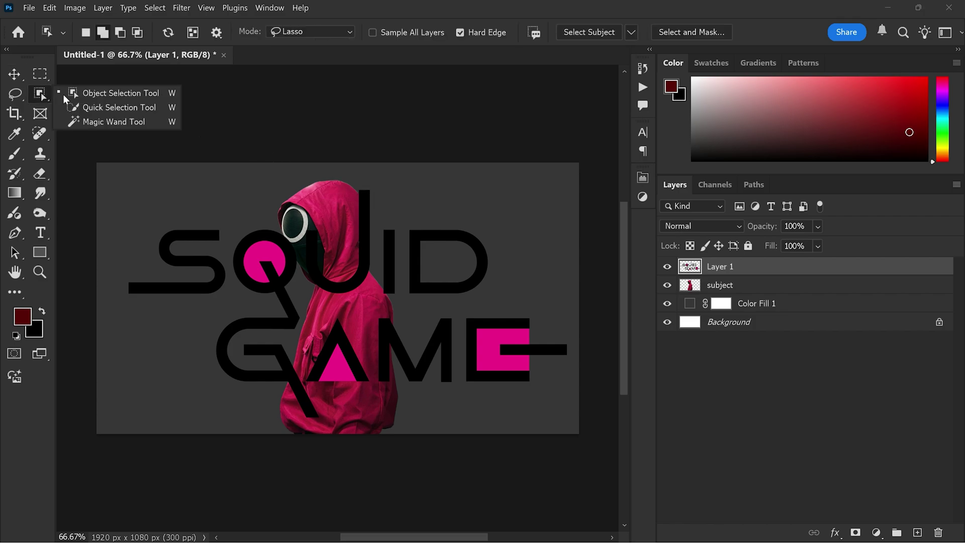
Select all black logo letters with Magic Wand and Similar, then fill them white (ffffff).
left_click(91, 124)
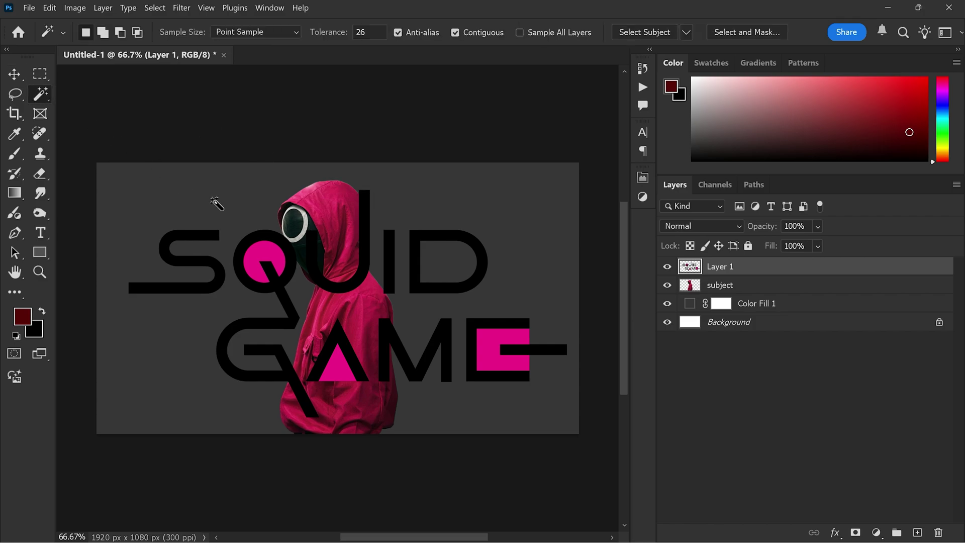
left_click(186, 243)
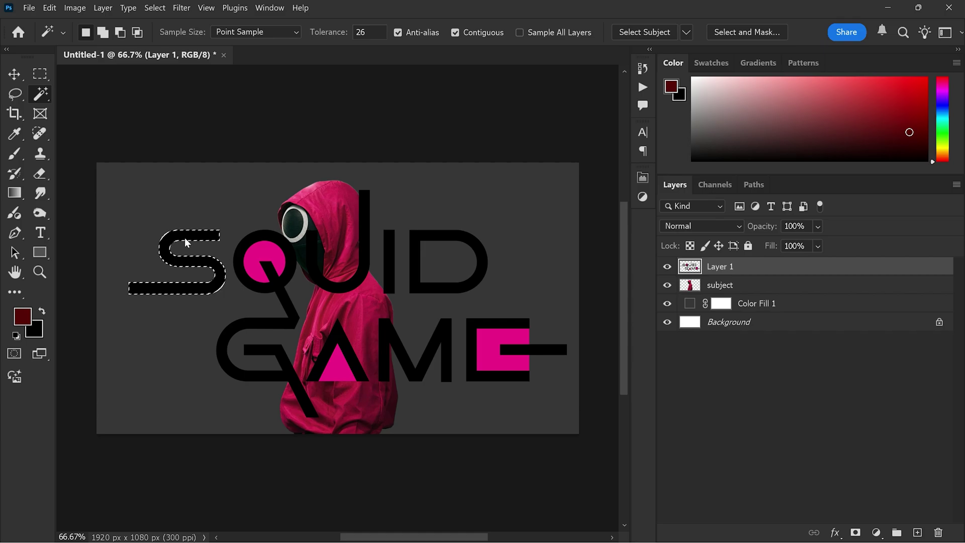
right_click(186, 243)
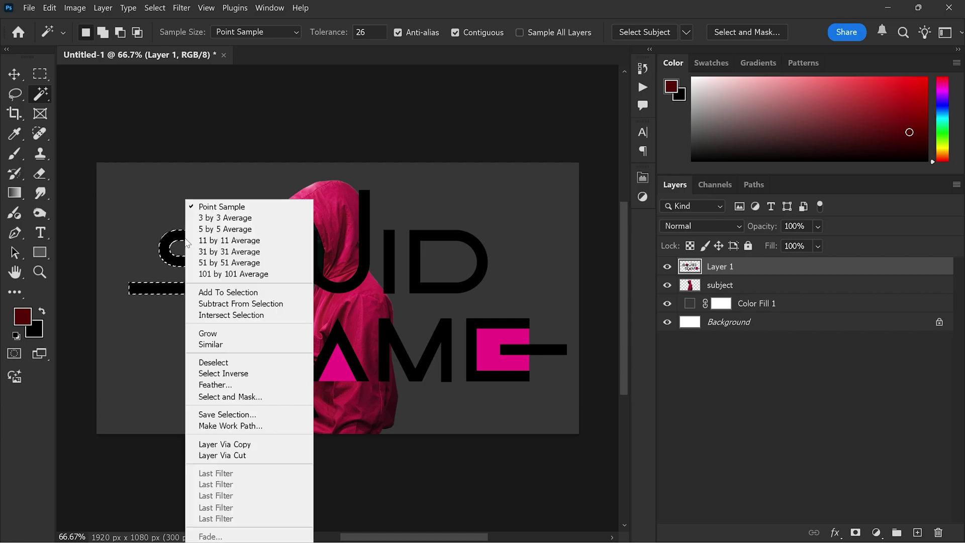
left_click(229, 344)
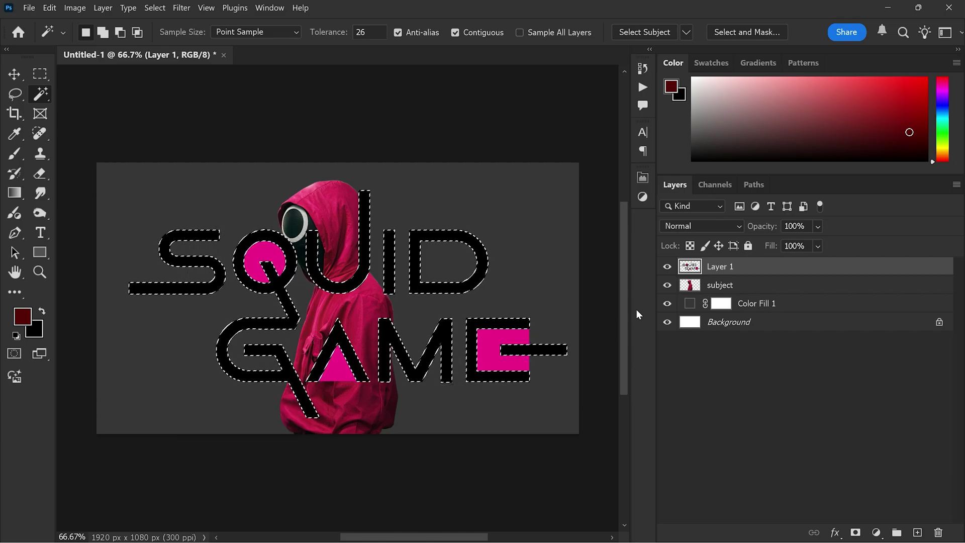
left_click(874, 530)
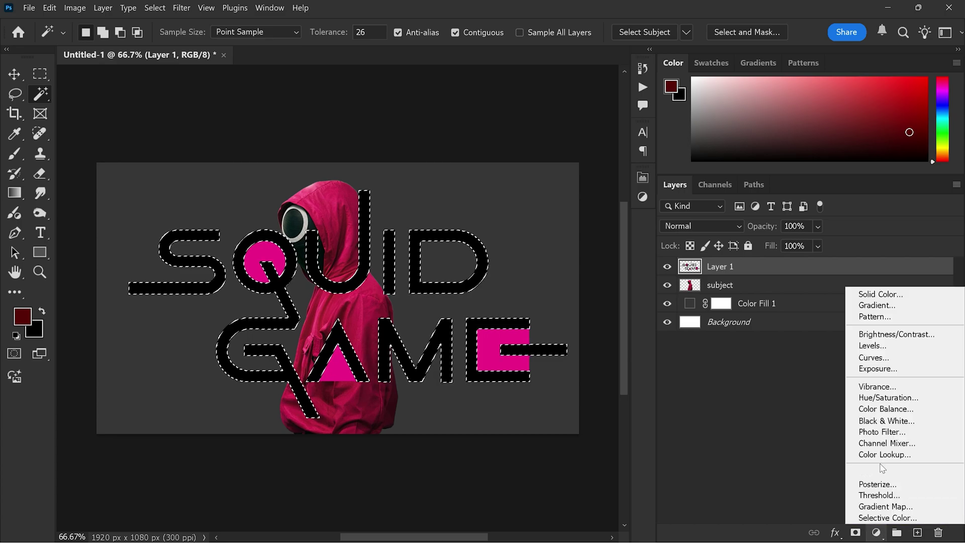
left_click(877, 297)
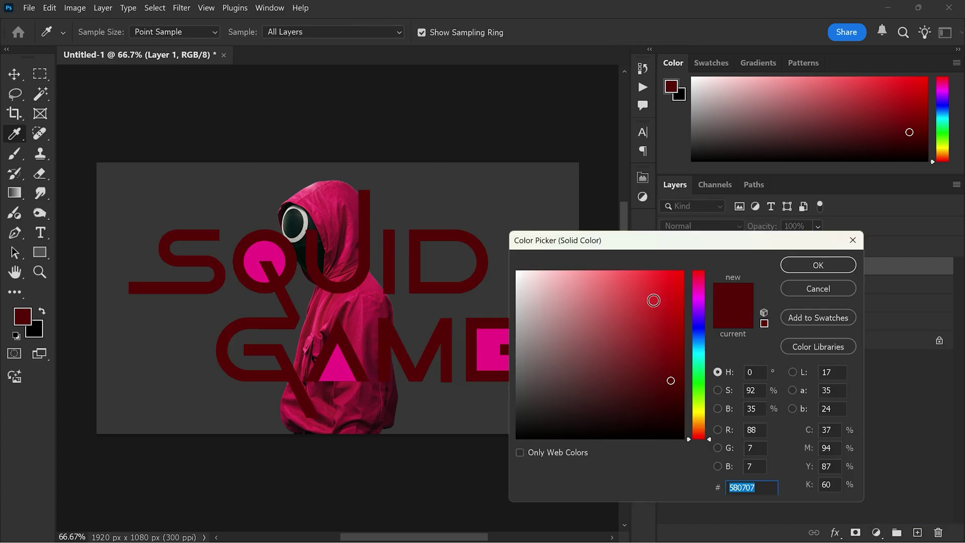
type("ffffff")
left_click(818, 266)
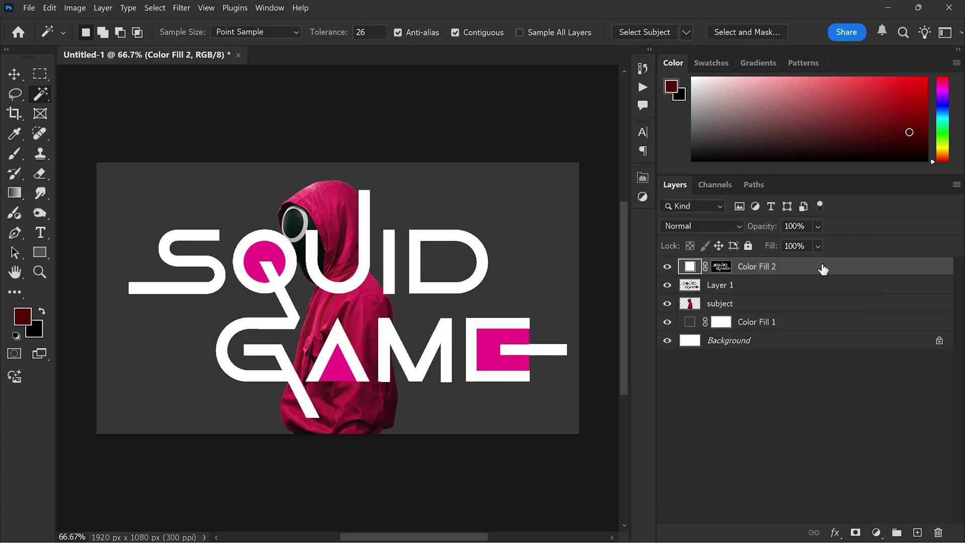
Select the logo's pink shapes with Magic Wand and Similar, and fill them with hoodie pink d82e5a.
left_click(738, 285)
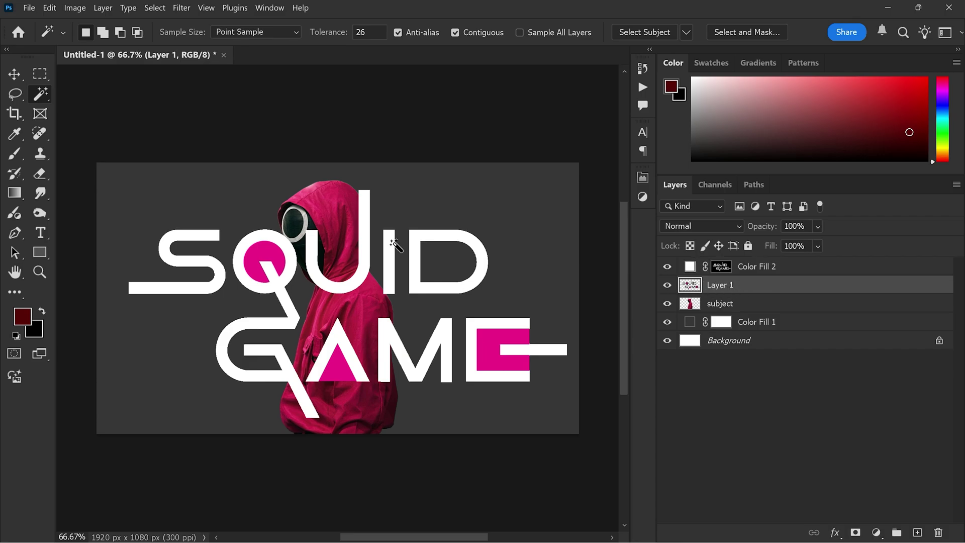
left_click(265, 257)
right_click(265, 258)
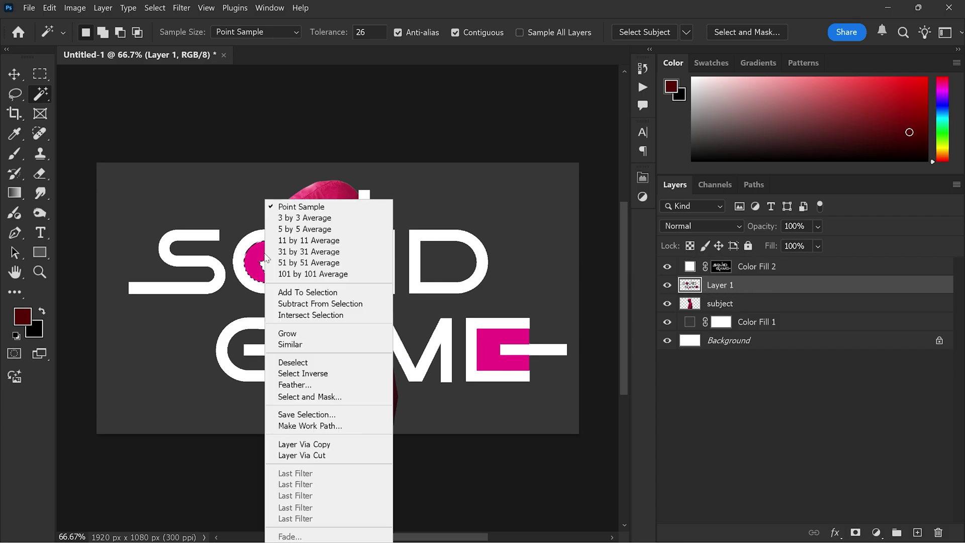
left_click(296, 344)
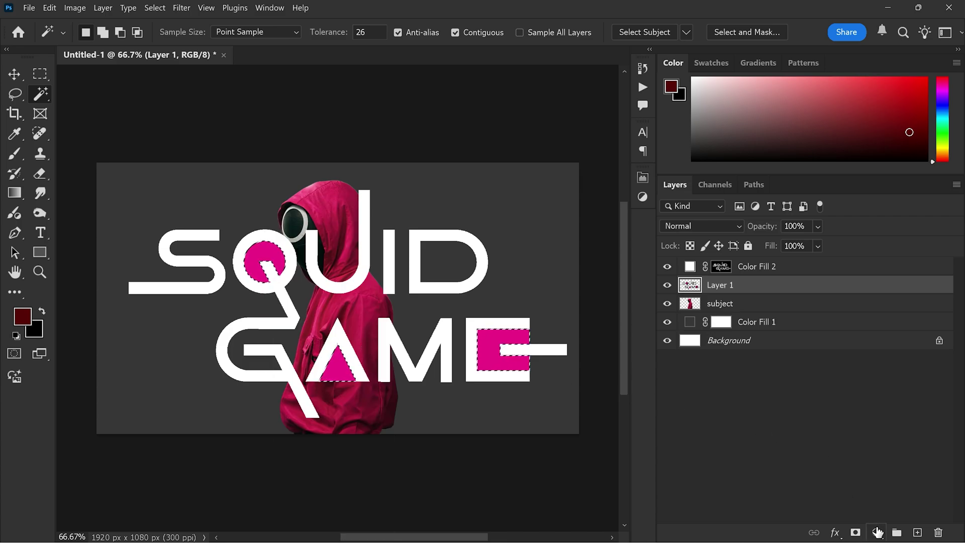
left_click(877, 532)
left_click(870, 298)
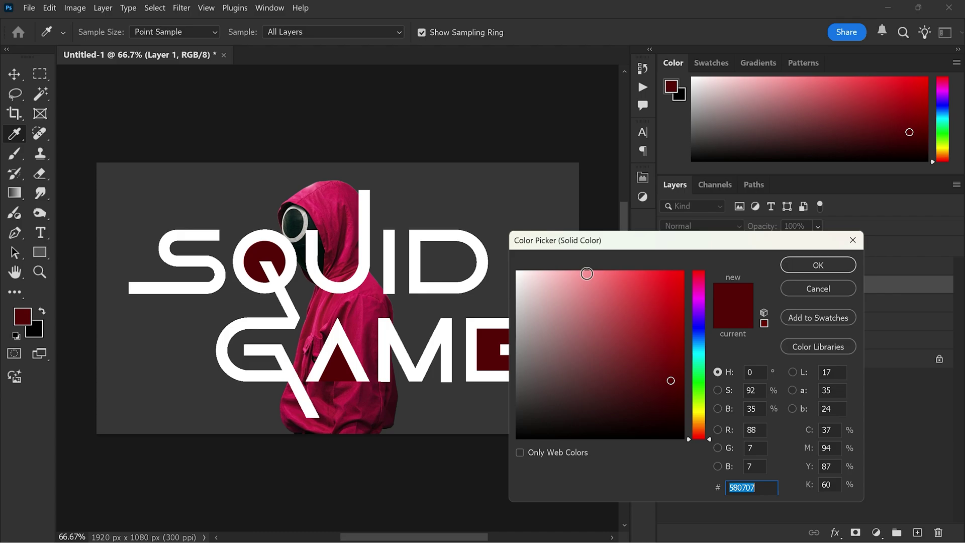
left_click(326, 206)
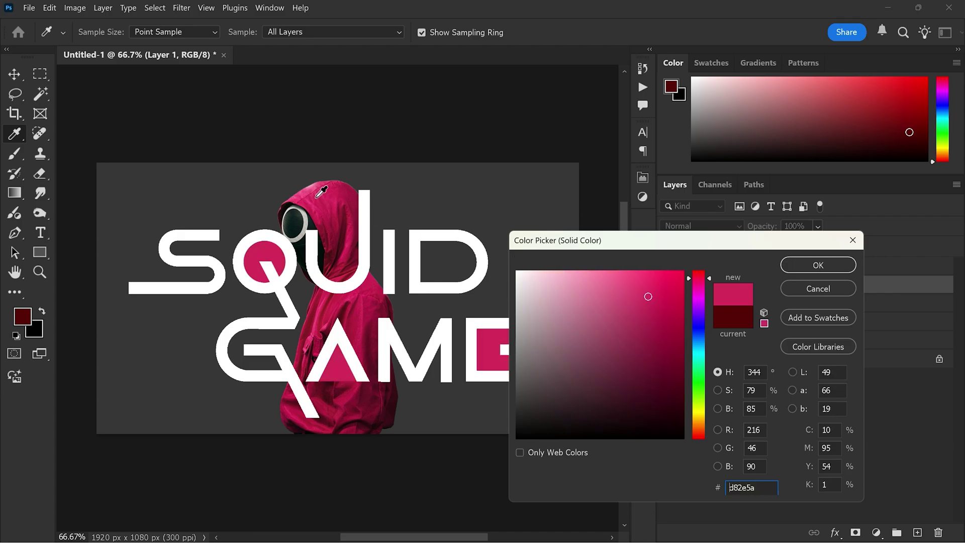
left_click(783, 265)
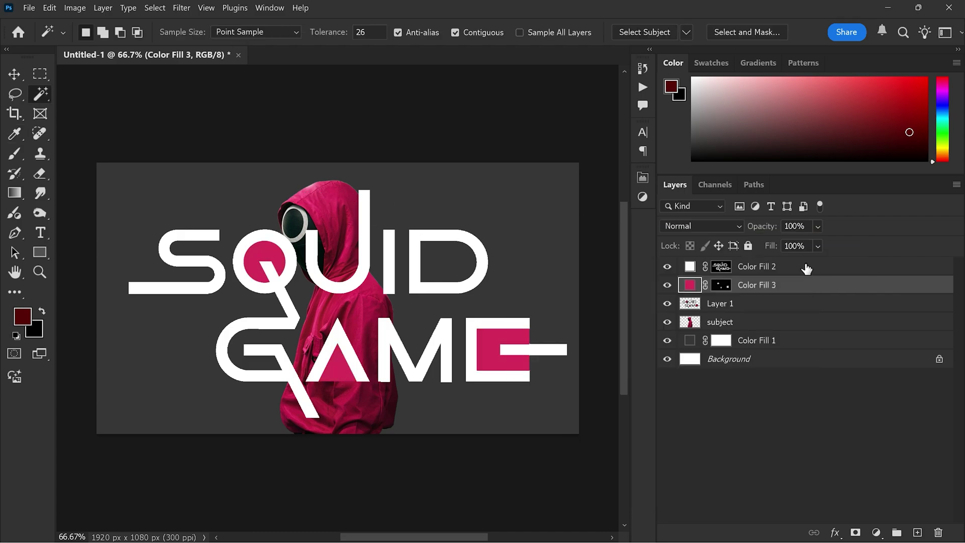
left_click(747, 310)
Delete the original Layer 1 and merge Color Fill 2 and Color Fill 3 into one layer.
key("Delete")
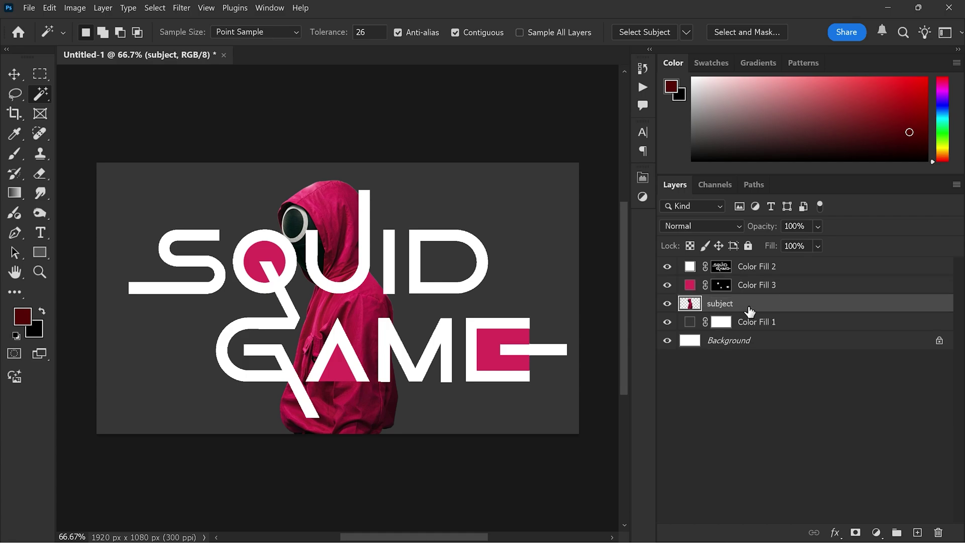
left_click(760, 290)
left_click(766, 269, "shift")
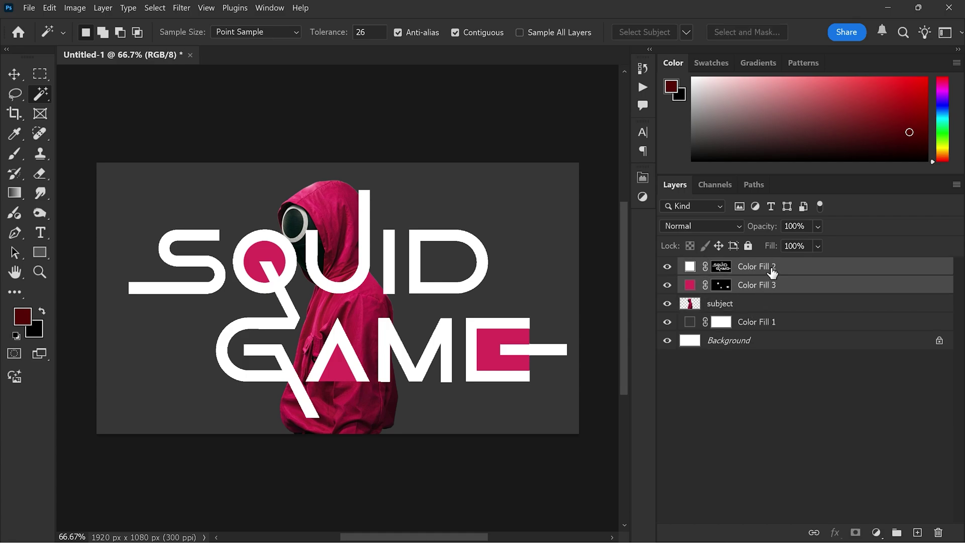
right_click(797, 268)
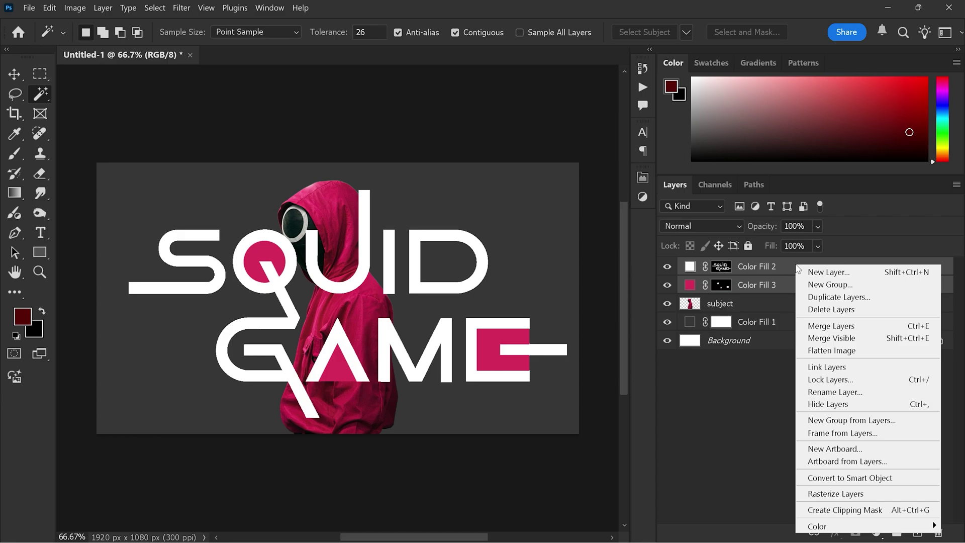
left_click(830, 325)
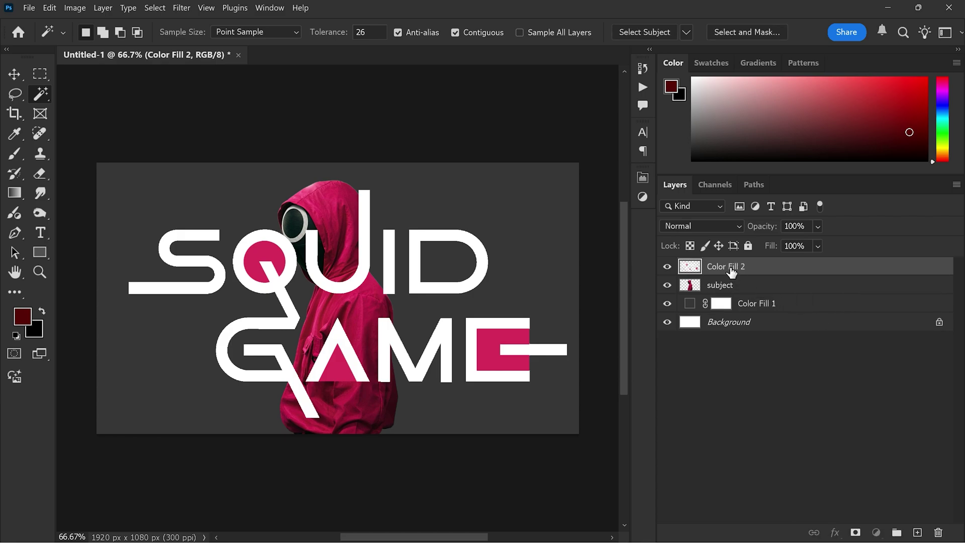
Rename the merged layer to 'logo' and duplicate it as 'logo copy'.
double_click(732, 269)
key("BackSpace")
key("Return")
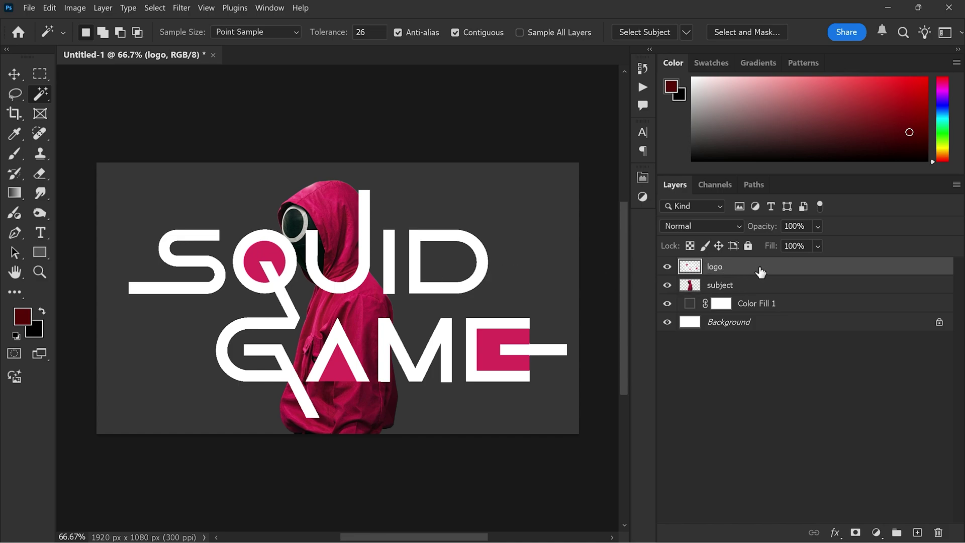
key("ctrl+j")
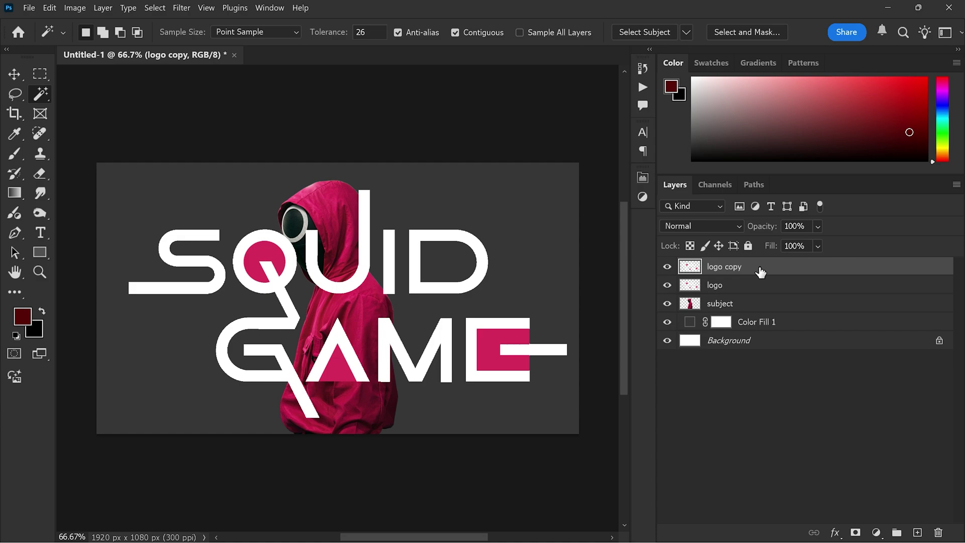
Move the logo layer beneath subject and set logo copy's fill to 0%.
left_click(744, 287)
left_click_drag(742, 290, 753, 315)
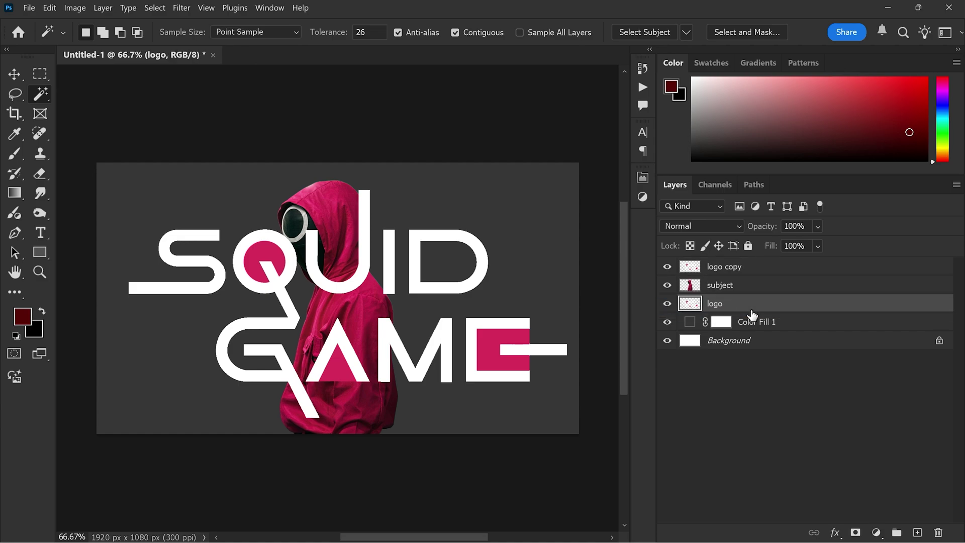
left_click(751, 269)
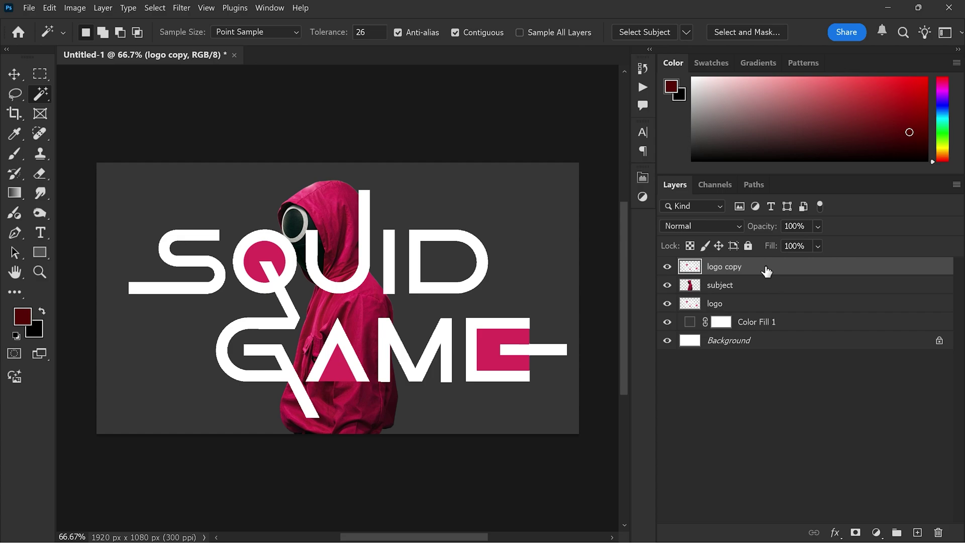
left_click(817, 246)
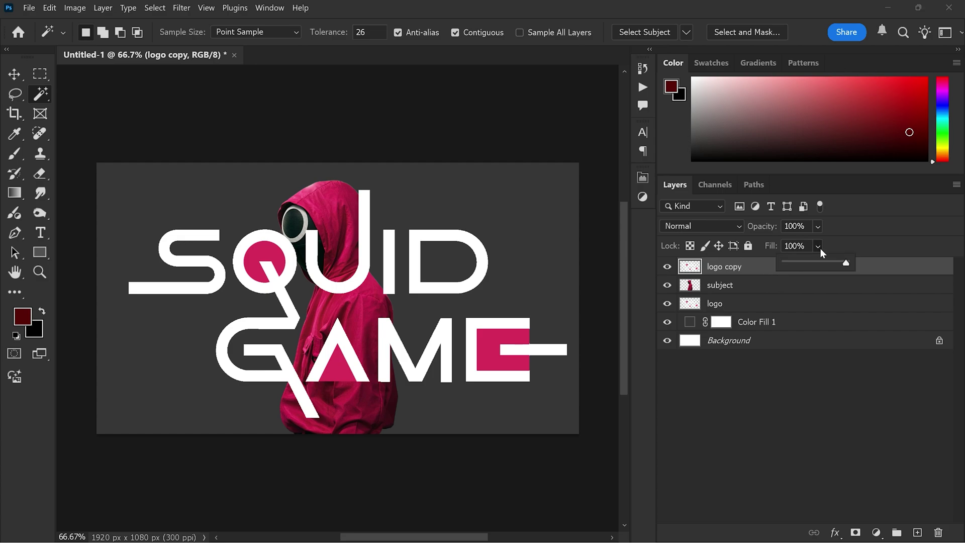
left_click(769, 270)
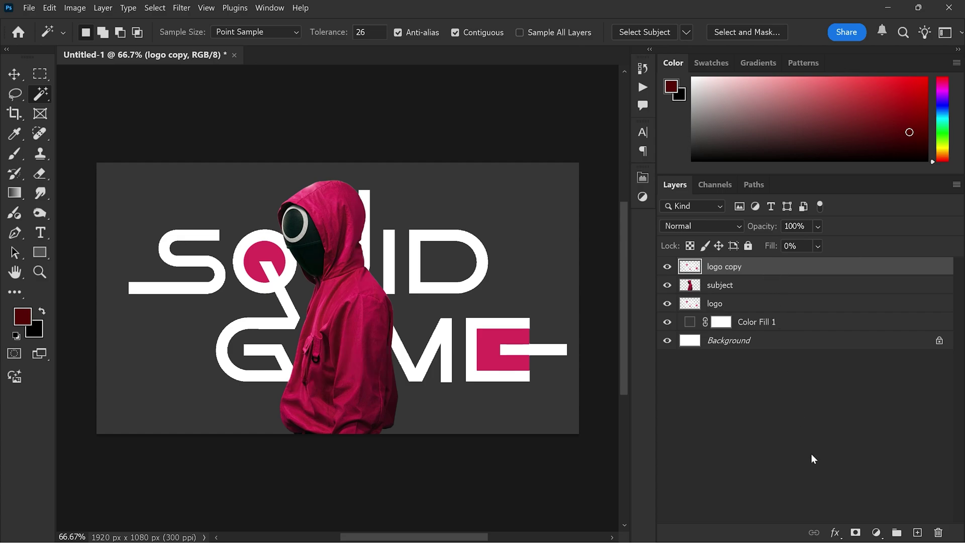
left_click(835, 532)
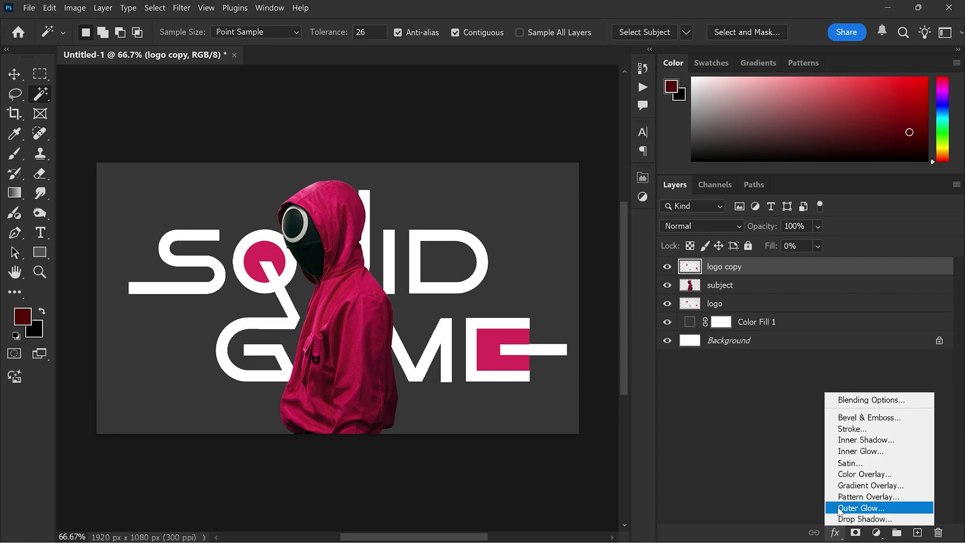
Add a 7 px white outside Stroke to the logo copy layer.
left_click(840, 429)
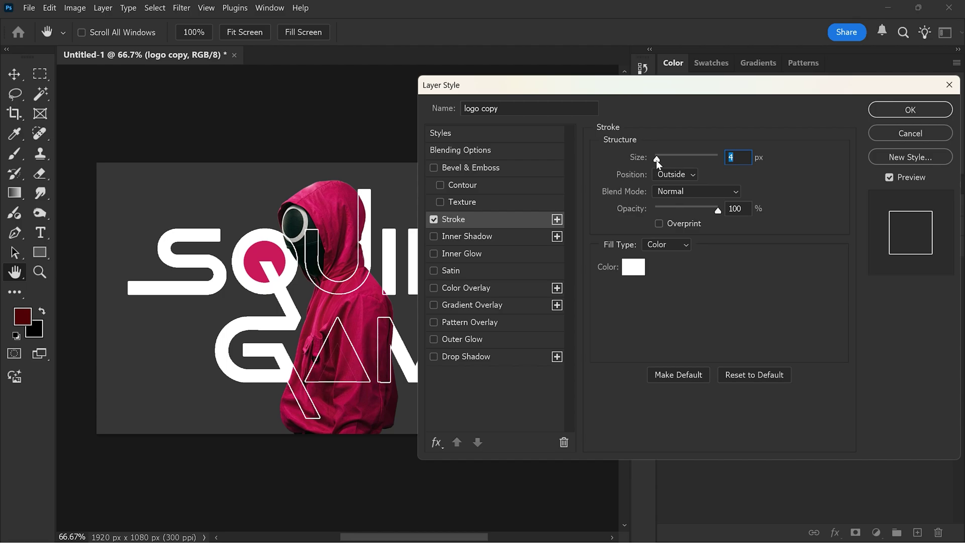
left_click_drag(659, 161, 660, 161)
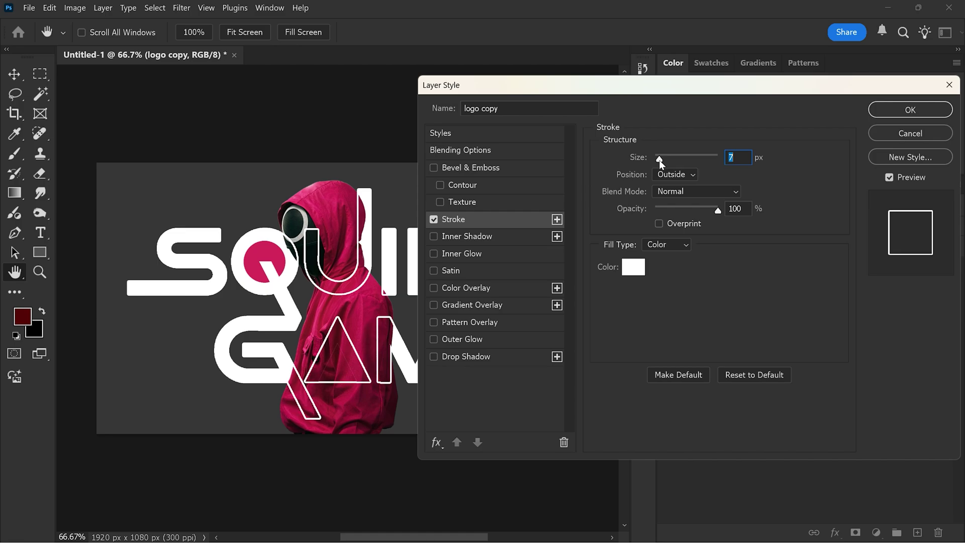
left_click(910, 109)
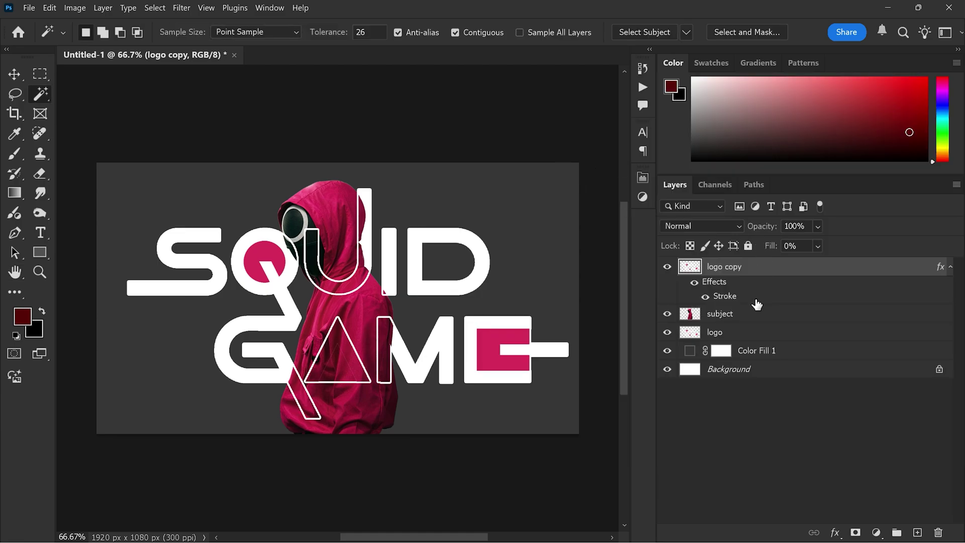
Give the logo layer a black Drop Shadow with 32 px distance and 6 px size.
left_click(748, 336)
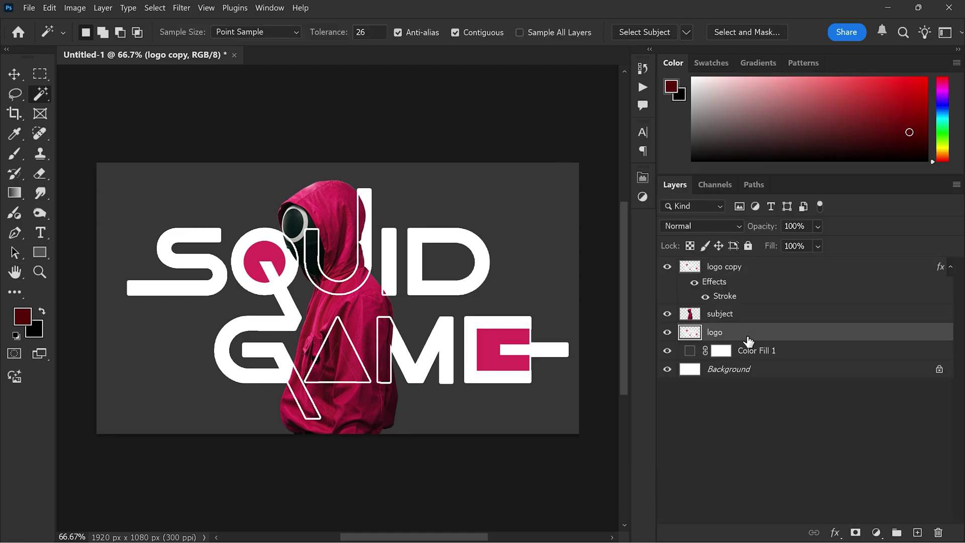
left_click(836, 533)
left_click(861, 526)
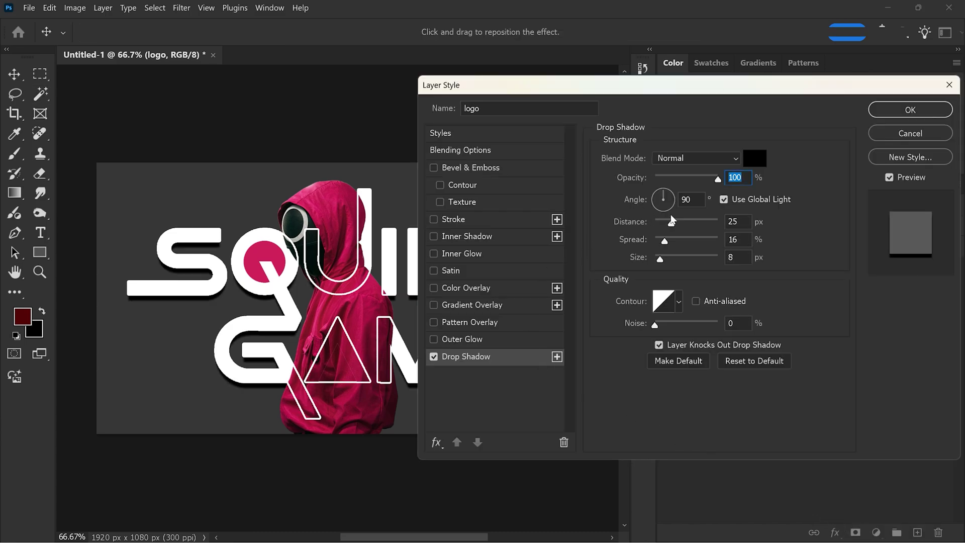
left_click_drag(671, 223, 677, 224)
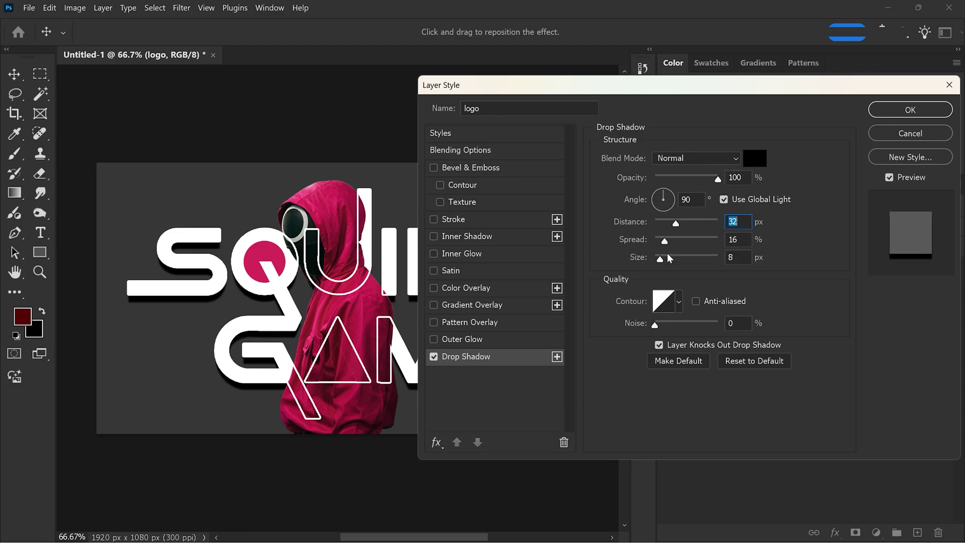
left_click_drag(660, 259, 660, 262)
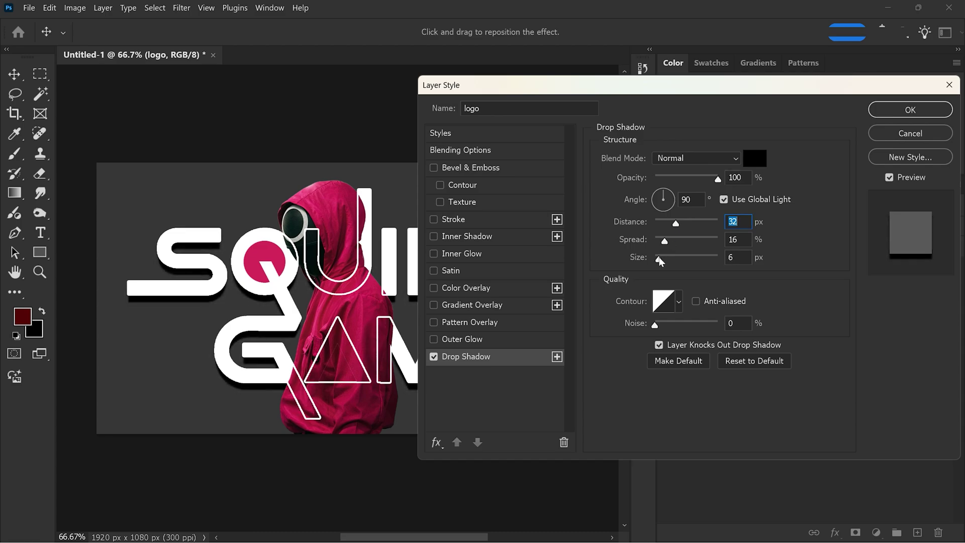
left_click(897, 107)
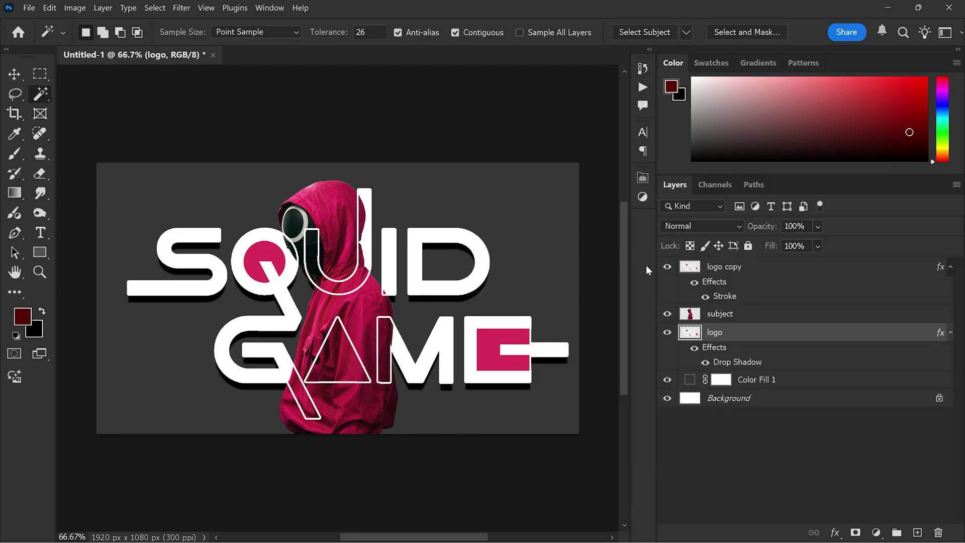
Link the logo and logo copy layers together.
left_click(739, 275, "ctrl")
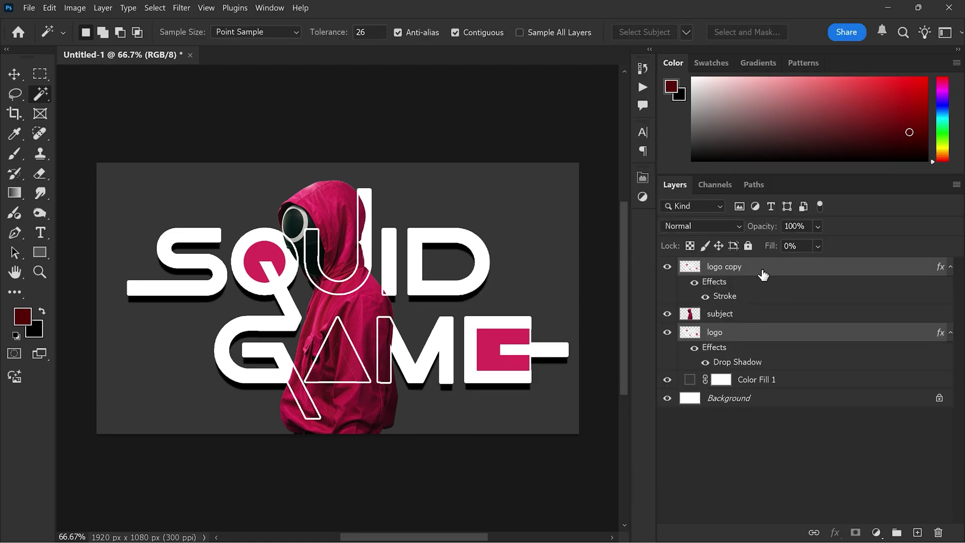
right_click(763, 275)
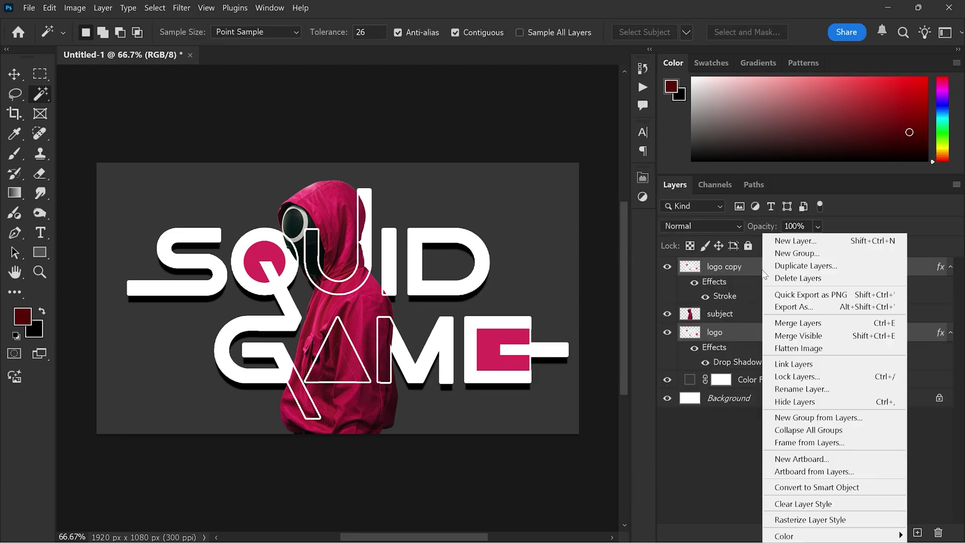
left_click(794, 364)
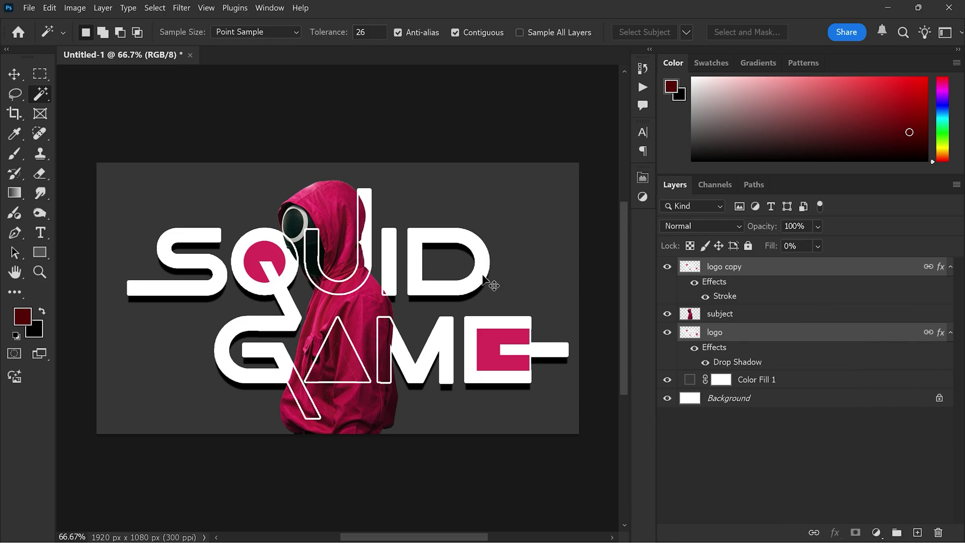
Scale the linked logo to about 78% and move it up on the poster.
key("ctrl+t")
left_click_drag(348, 190, 357, 240)
left_click_drag(376, 285, 378, 264)
left_click(749, 38)
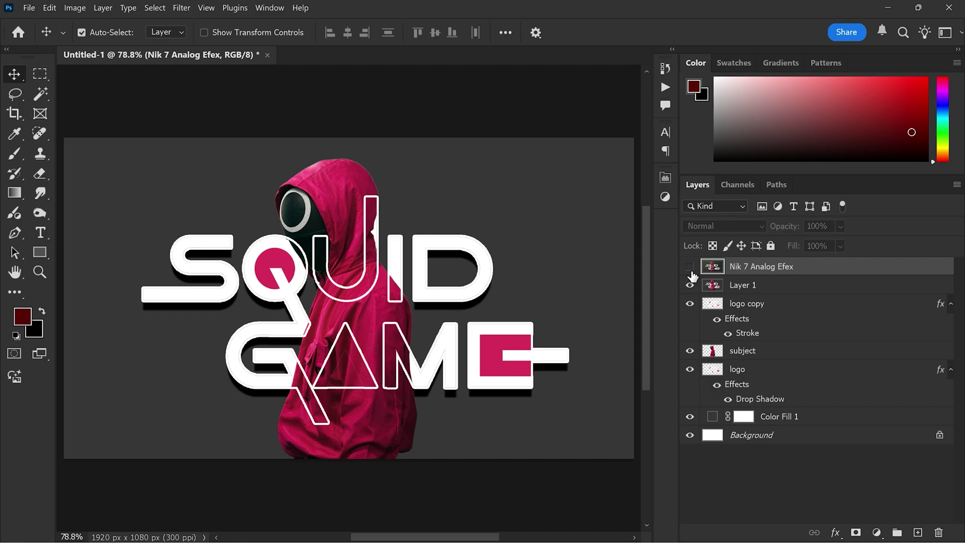
Compare the poster with the old Nik 7 Analog Efex layer and hide that layer.
left_click(692, 271)
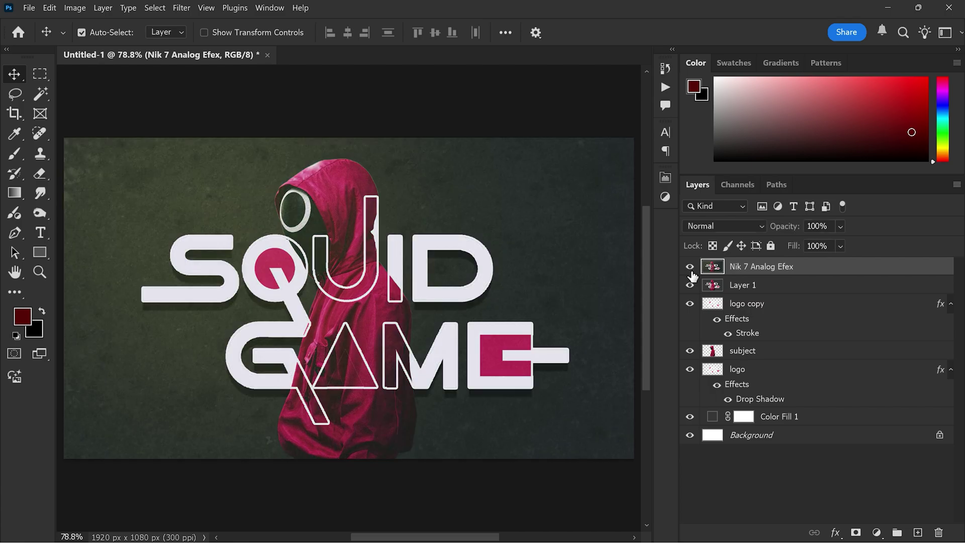
left_click(692, 271)
left_click(690, 266)
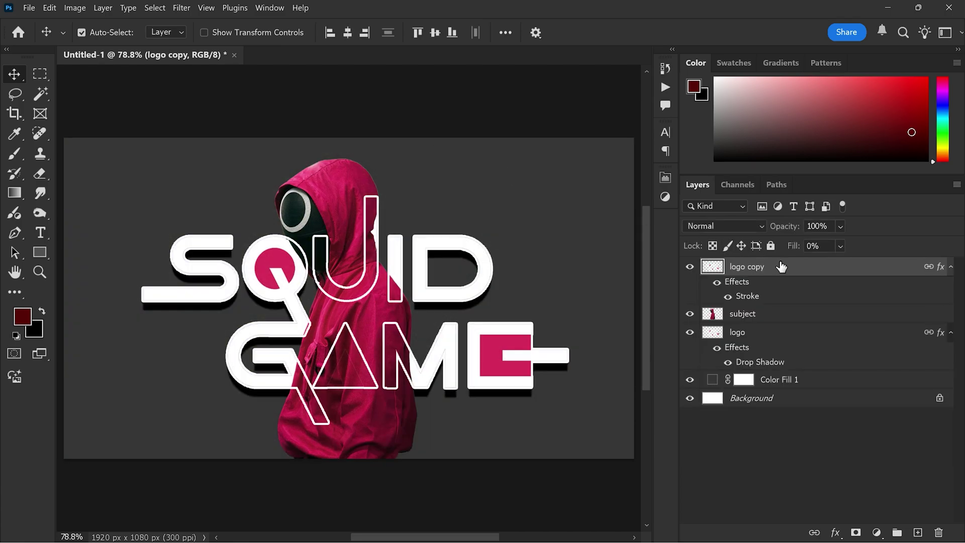
Stamp all visible layers into a new Layer 1 and bring up Filter > Nik Collection 7.
key("ctrl+shift+alt+e")
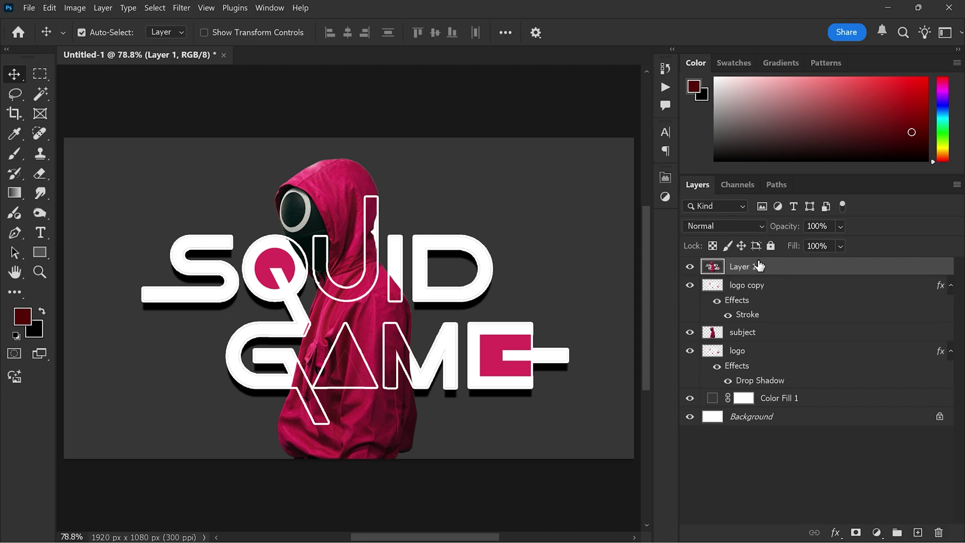
left_click(181, 8)
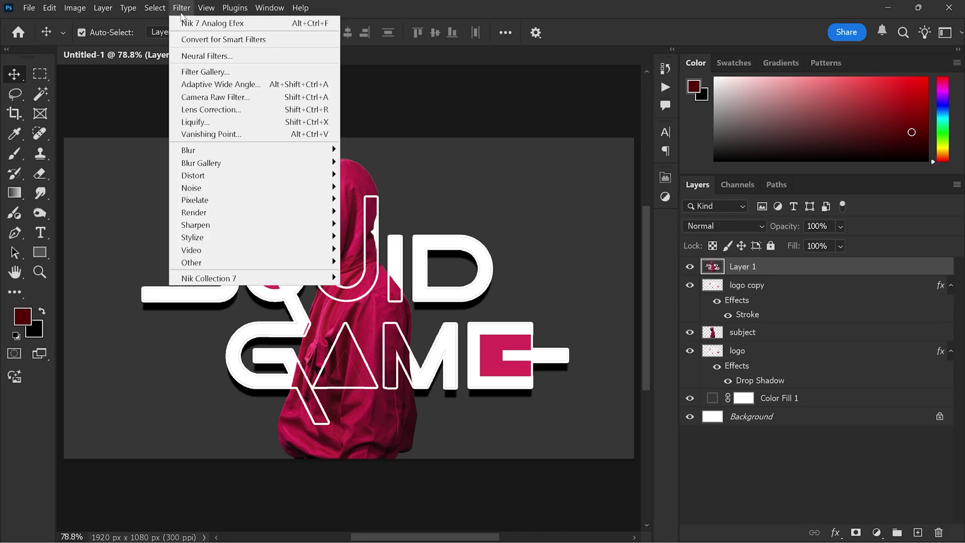
mouse_move(248, 278)
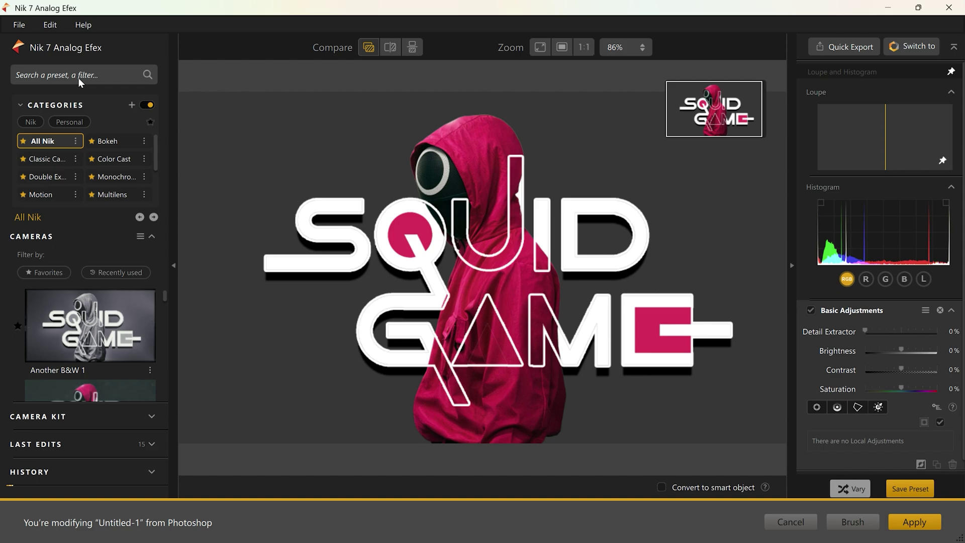
Search the presets for 'old english', choose Old English, and apply it to the poster.
left_click(78, 78)
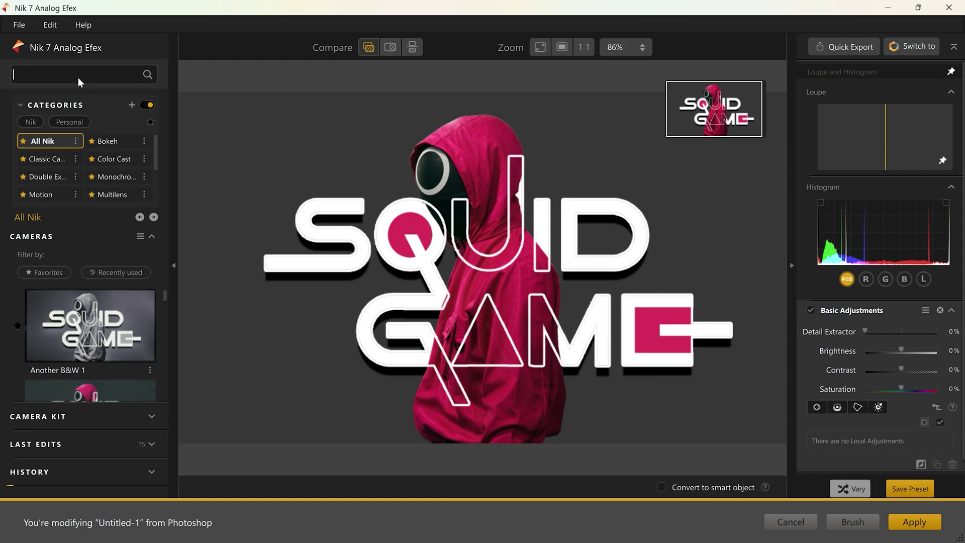
type("old english")
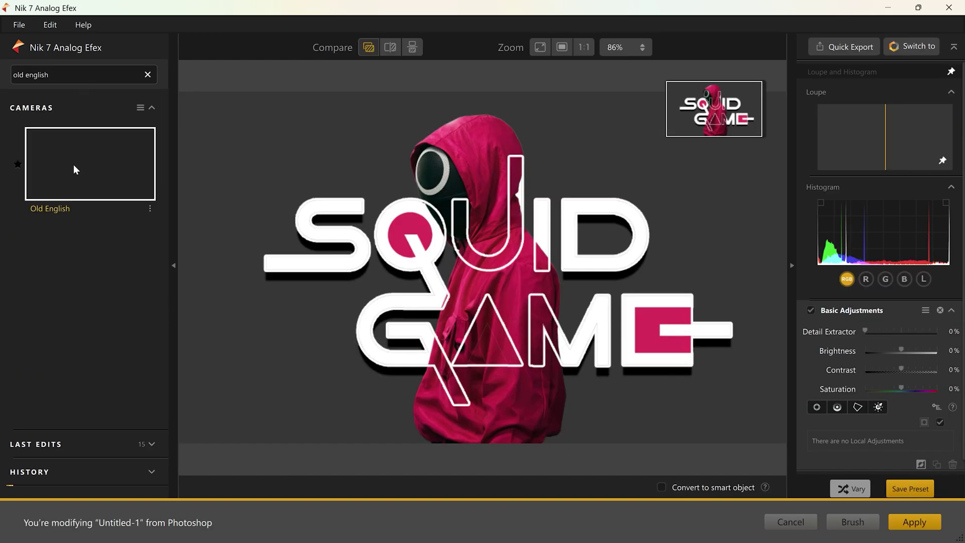
left_click(73, 164)
left_click(73, 164)
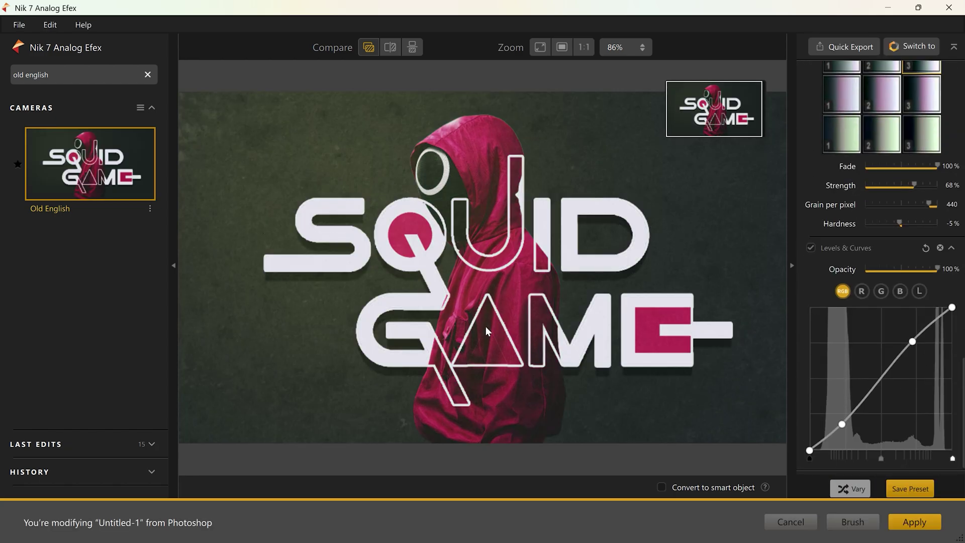
left_click(919, 523)
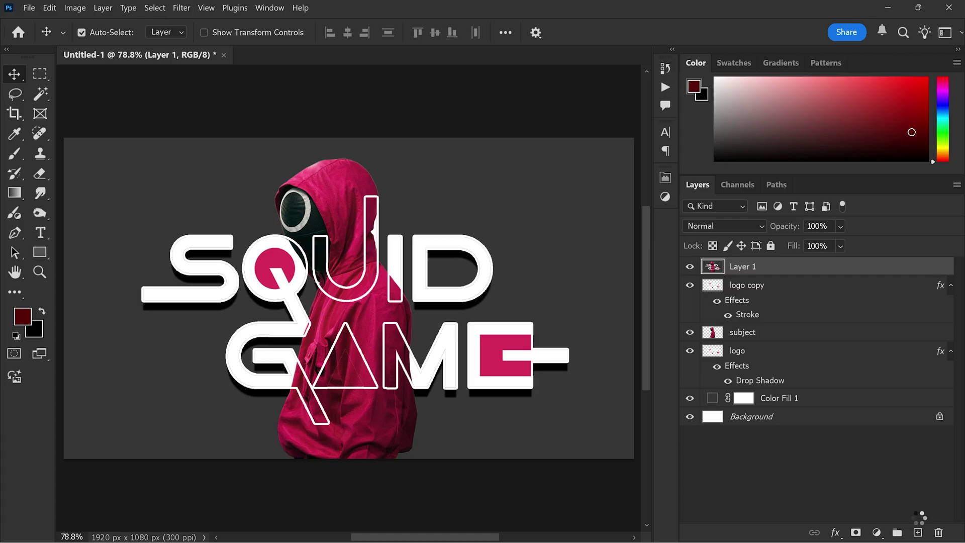